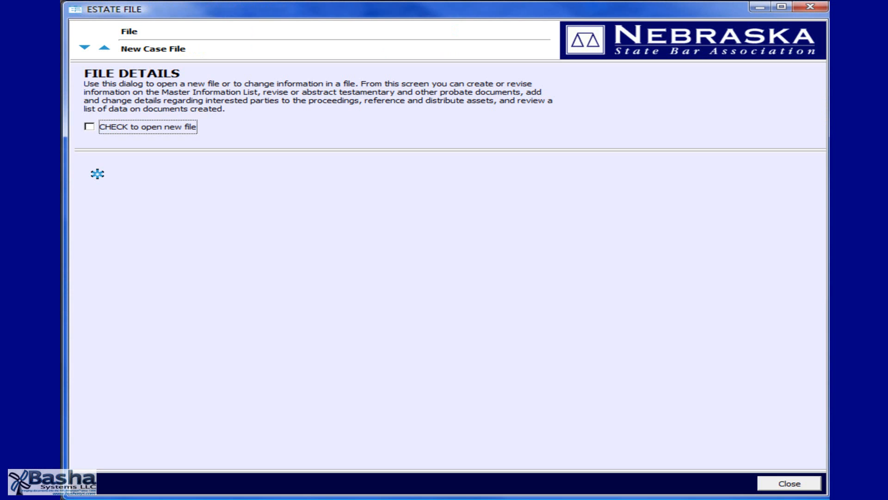
# Open a new estate file and enter its case reference, firm file number and the decedent's full name.
pyautogui.press('space')
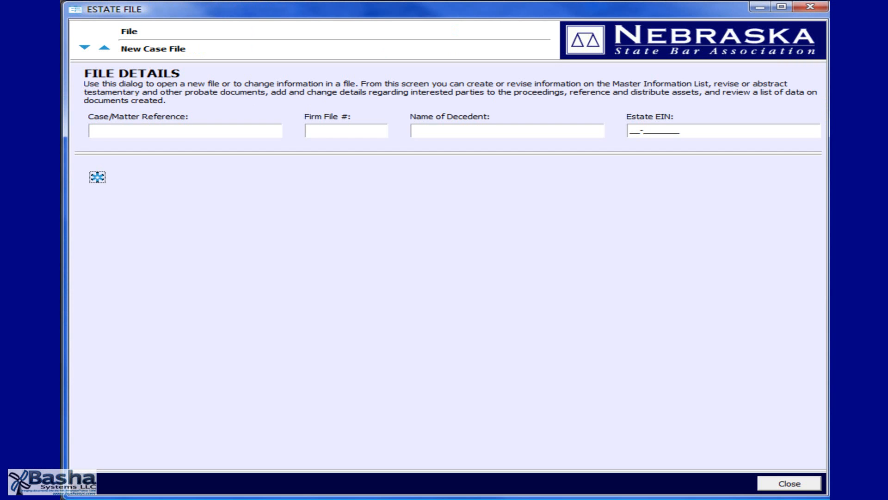
pyautogui.click(185, 130)
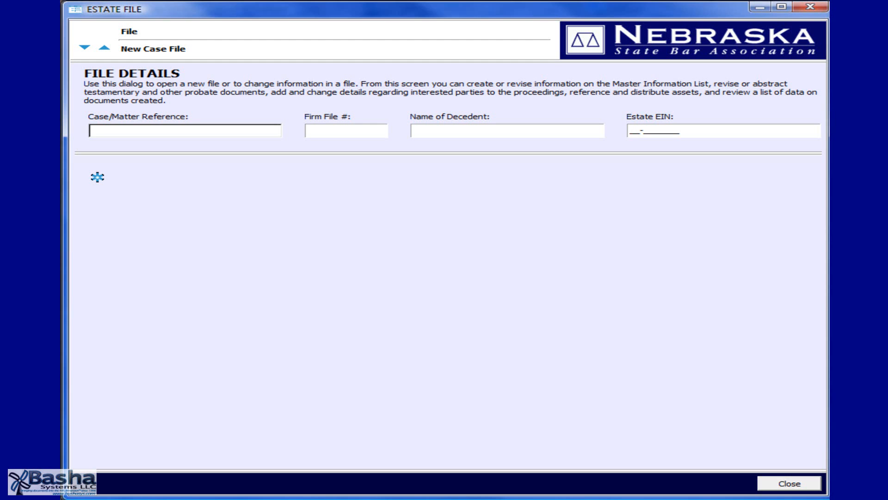
pyautogui.write('Estate of Natasha Richardson')
pyautogui.press('Tab')
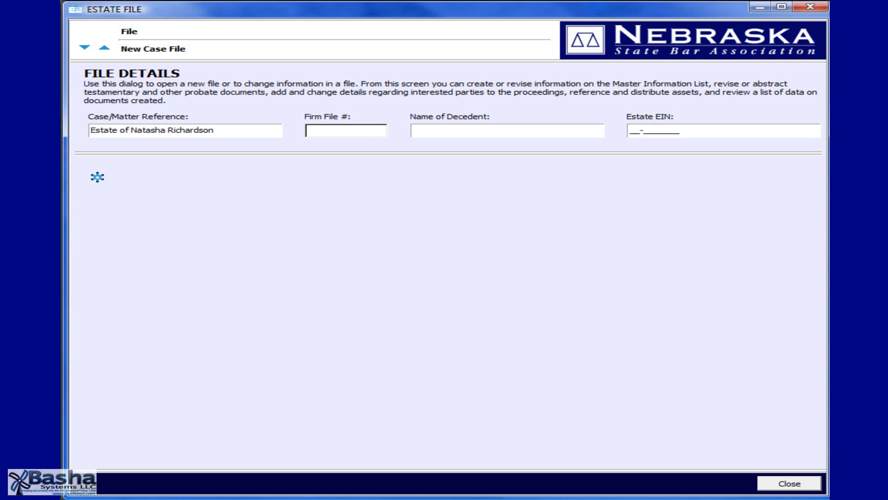
pyautogui.write('2009-03-17')
pyautogui.press('Tab')
pyautogui.write('Nata')
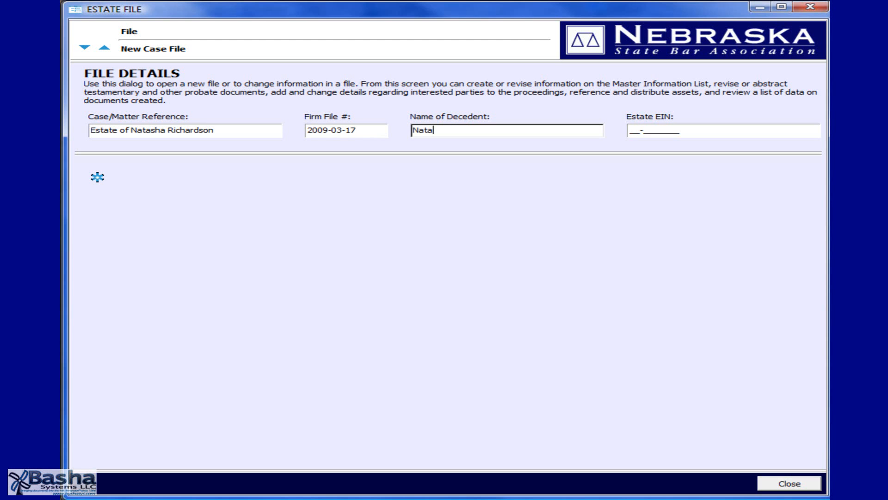
pyautogui.write('sha Richardson')
pyautogui.press('Tab')
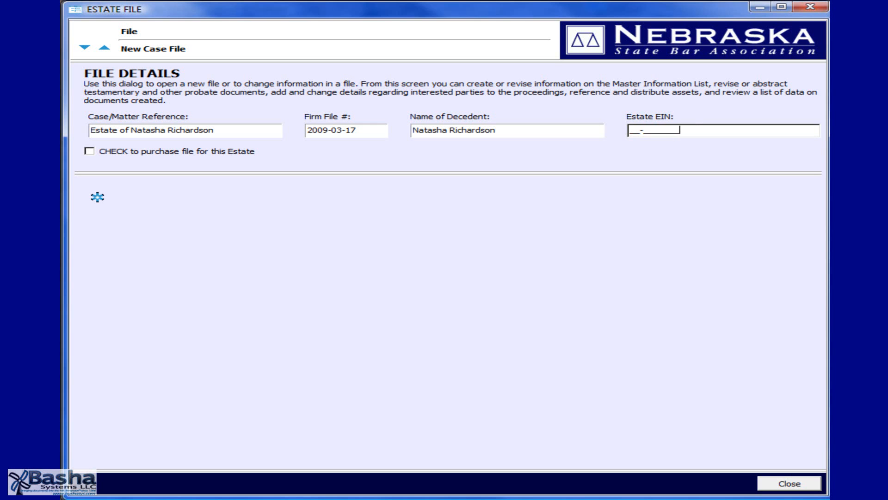
# Leave the Estate EIN blank and purchase the probate file for this estate.
pyautogui.press('Tab')
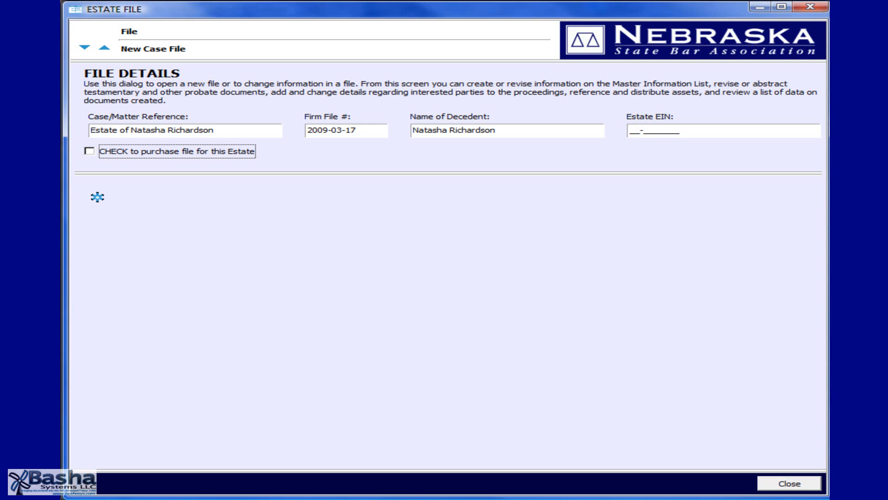
pyautogui.press('space')
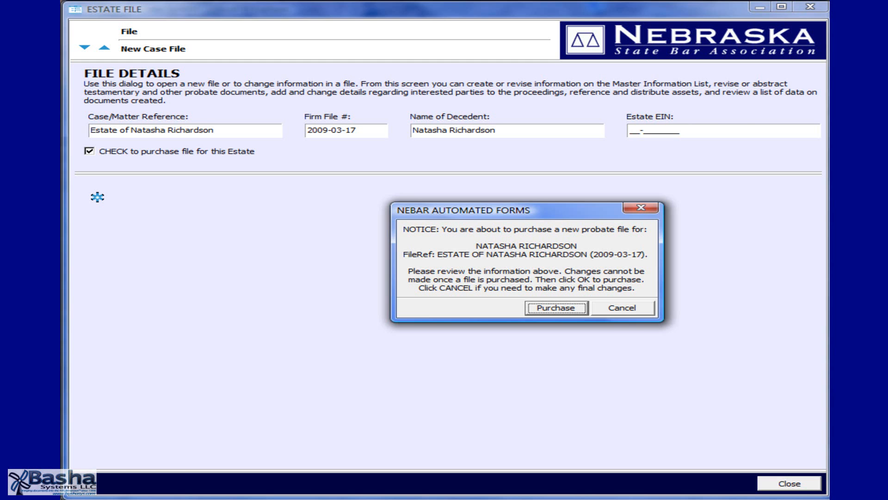
pyautogui.press('Return')
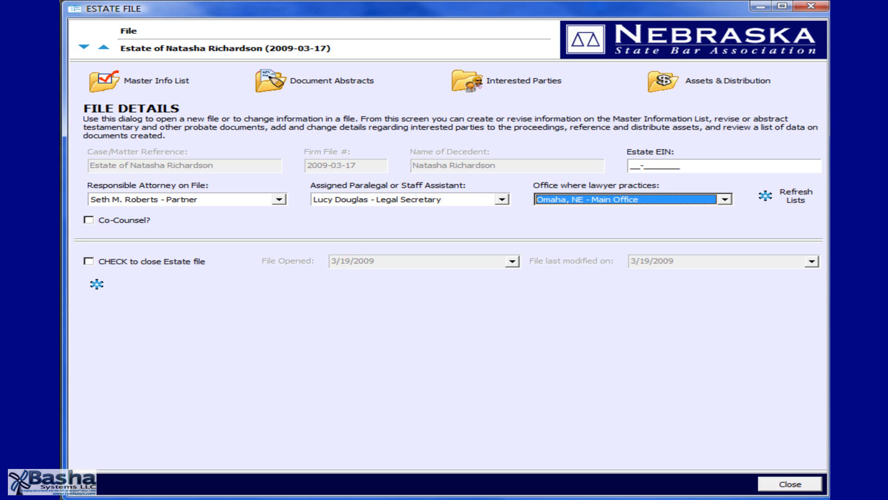
# Open the decedent details in the Master Information List and set the gender to Female.
pyautogui.click(139, 80)
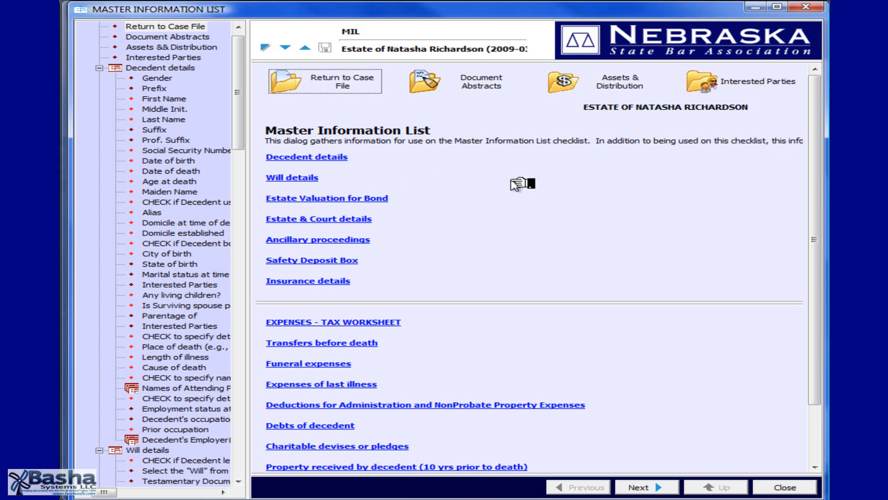
pyautogui.click(218, 275)
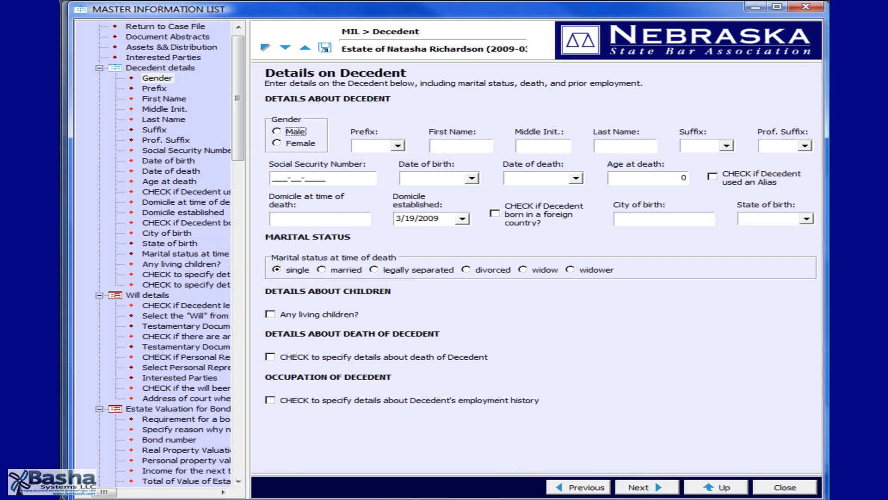
pyautogui.press('Down')
pyautogui.press('Tab')
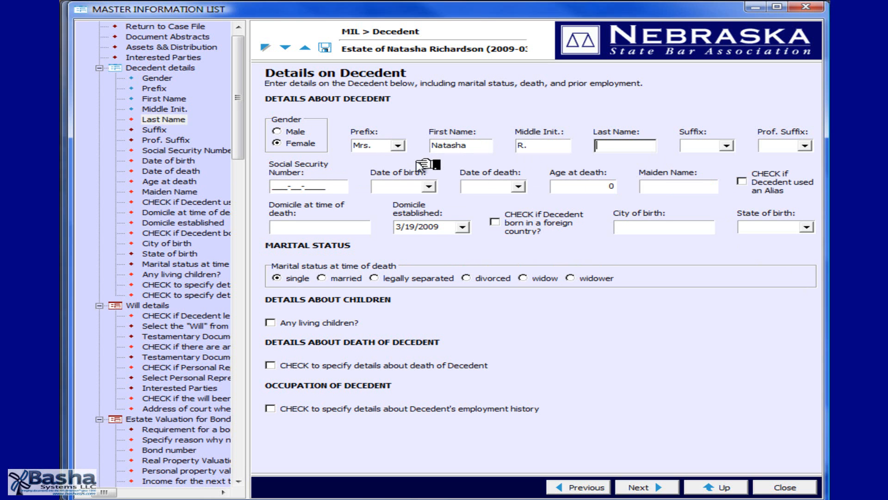
# Enter the decedent's last name and confirm its spelling.
pyautogui.write('Richardson')
pyautogui.press('Tab')
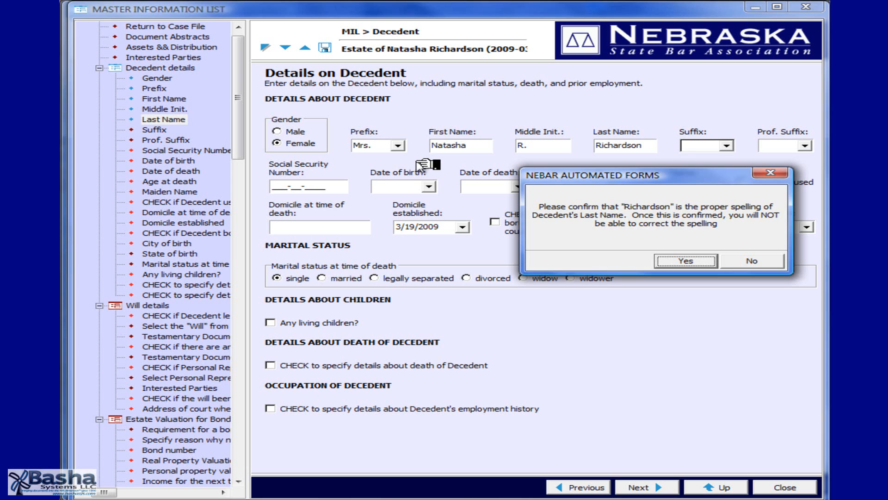
pyautogui.press('Return')
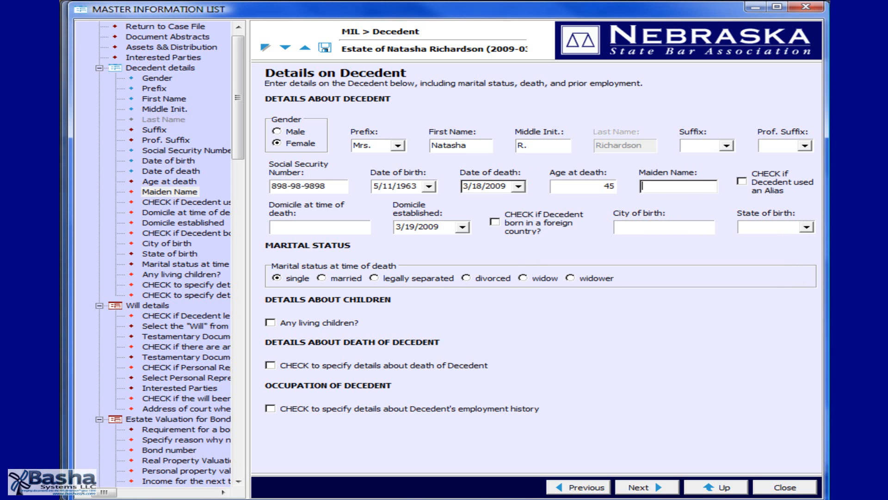
# Fill in the decedent's domicile at time of death, clear the domicile established date, and save with marital status married.
pyautogui.click(319, 227)
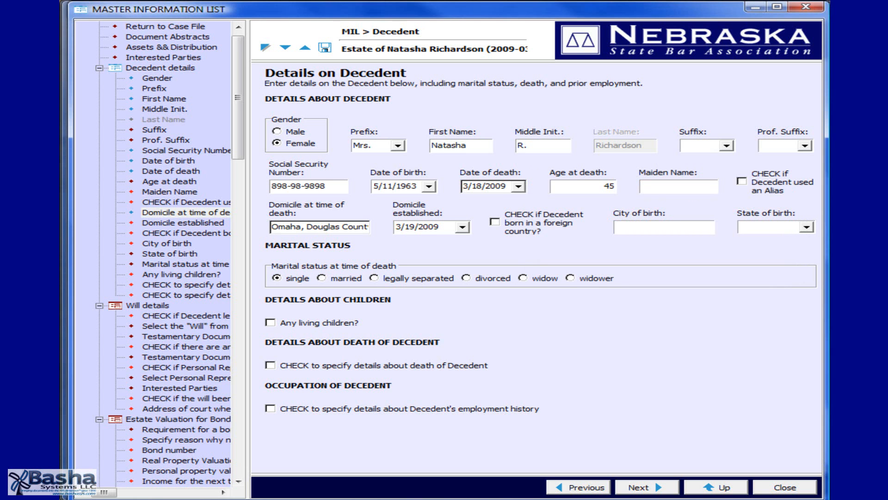
pyautogui.rightClick(446, 231)
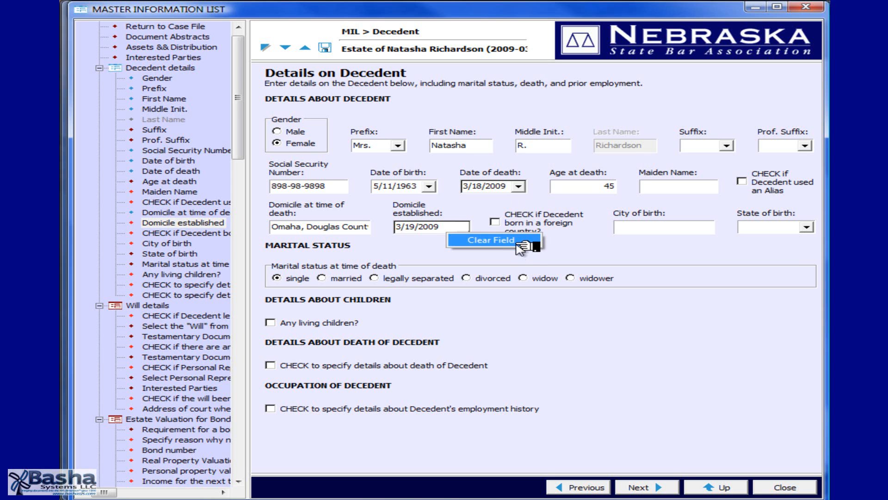
pyautogui.click(516, 240)
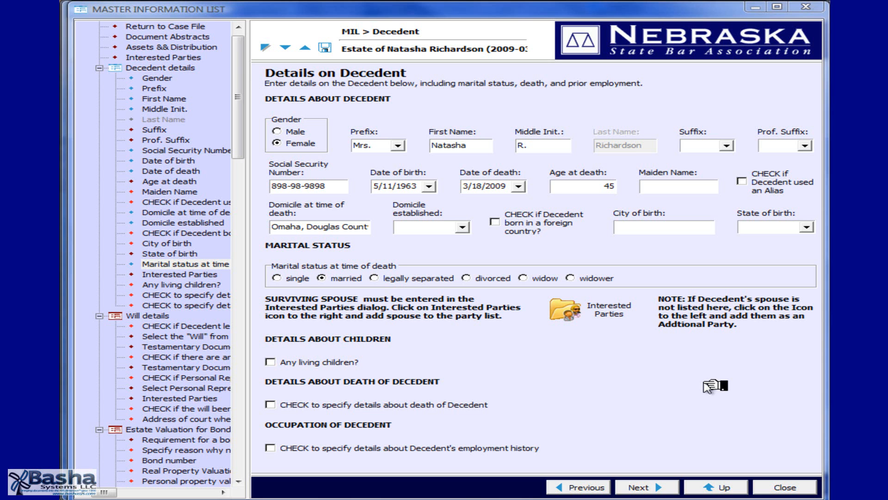
pyautogui.click(329, 51)
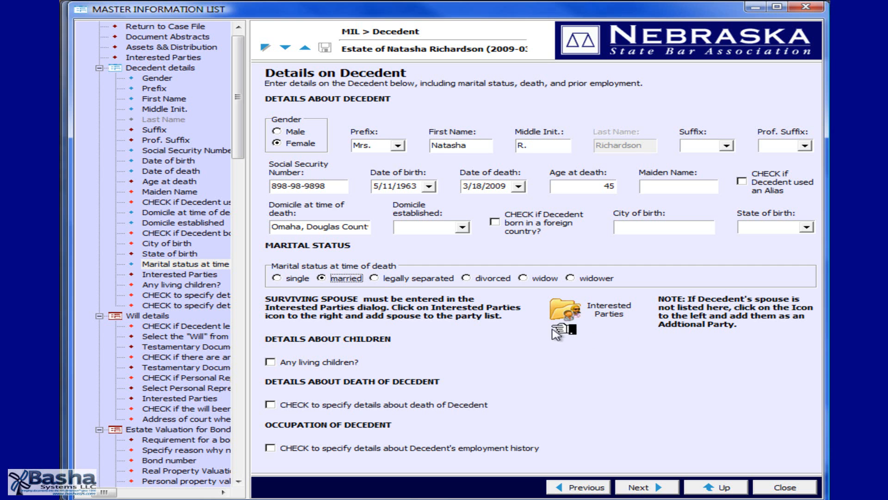
# Add a male interested party with the roles living spouse, heir, beneficiary and personal representative/executor.
pyautogui.click(565, 319)
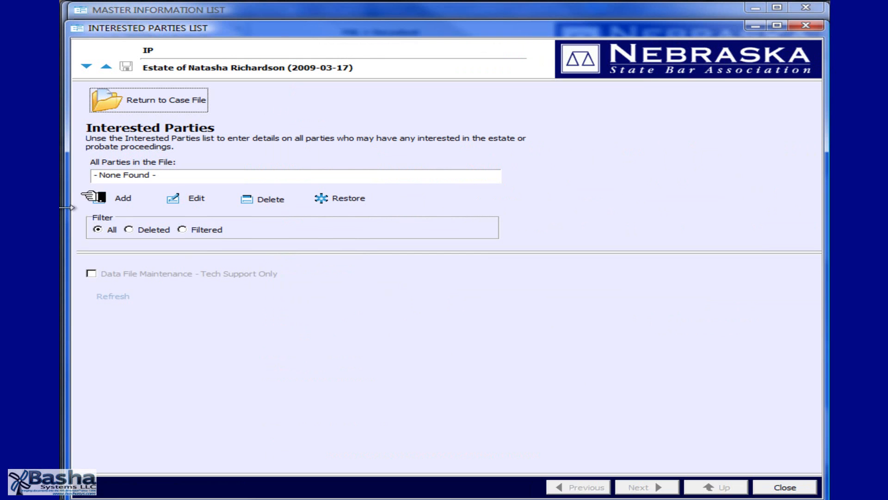
pyautogui.click(113, 201)
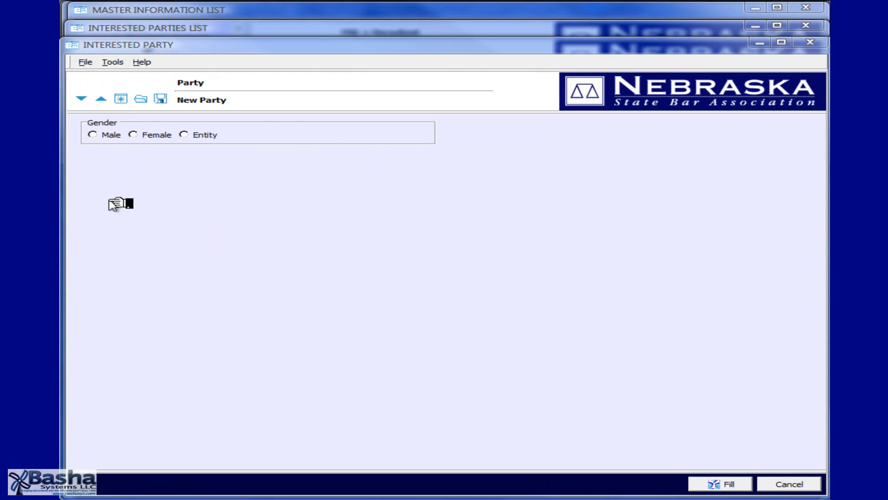
pyautogui.click(93, 134)
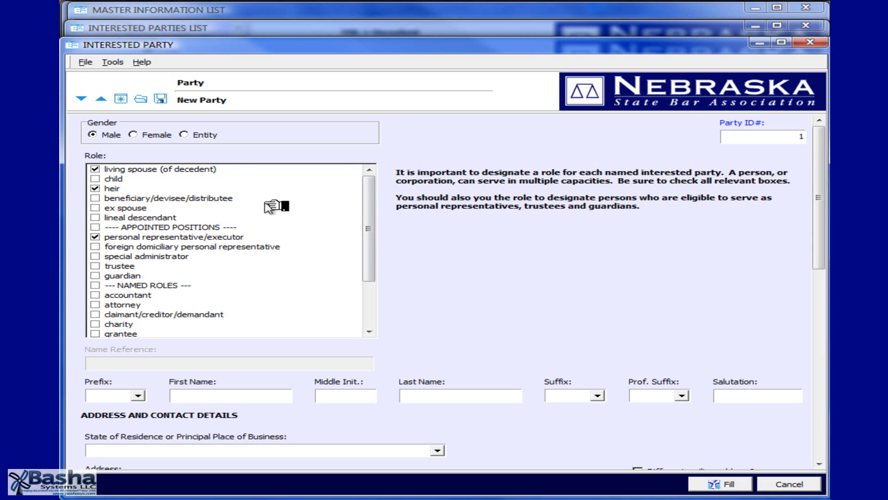
pyautogui.click(97, 199)
pyautogui.click(96, 200)
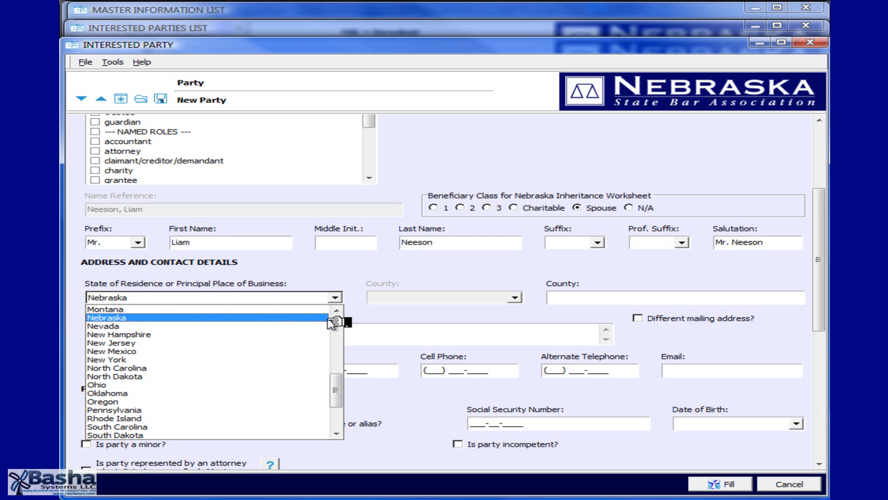
# Set the spouse's state of residence to Nebraska, complete the party record, and save and close the Interested Parties list.
pyautogui.click(277, 317)
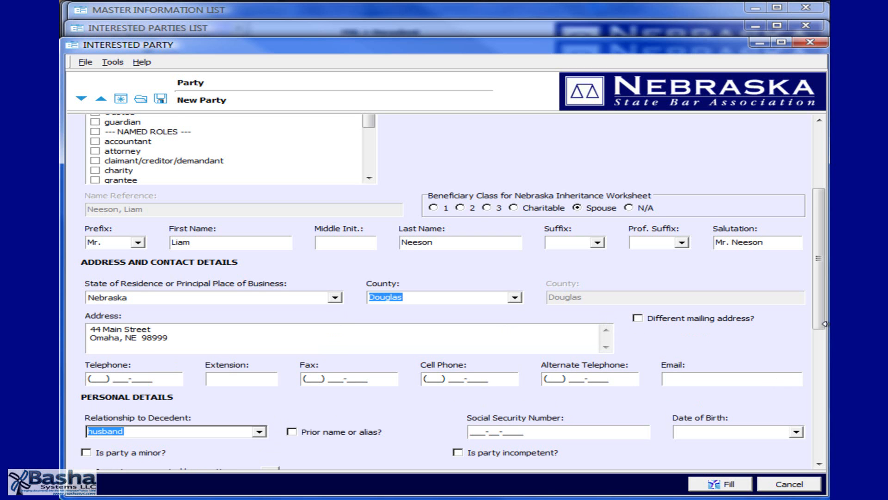
pyautogui.moveTo(824, 324); pyautogui.dragTo(827, 346)
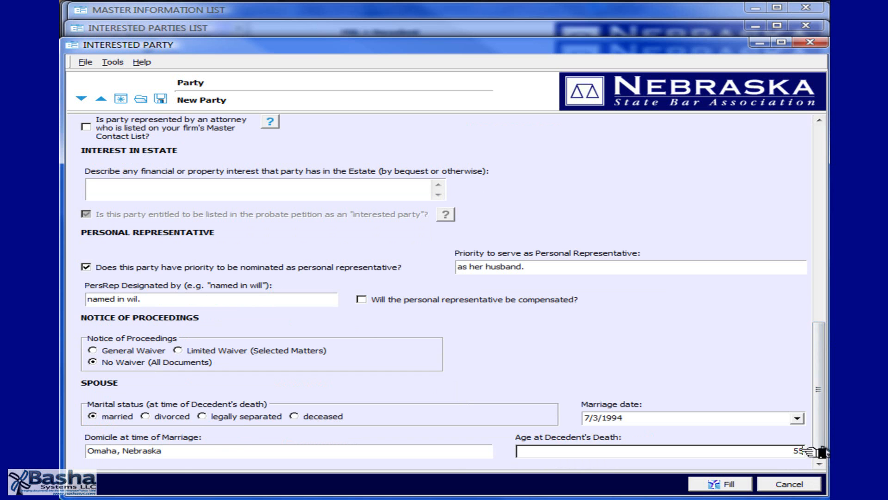
pyautogui.click(715, 483)
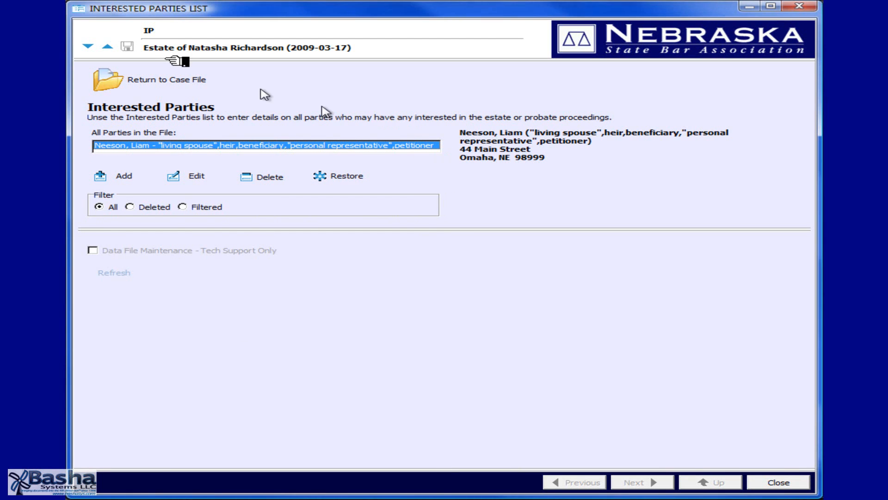
pyautogui.click(133, 46)
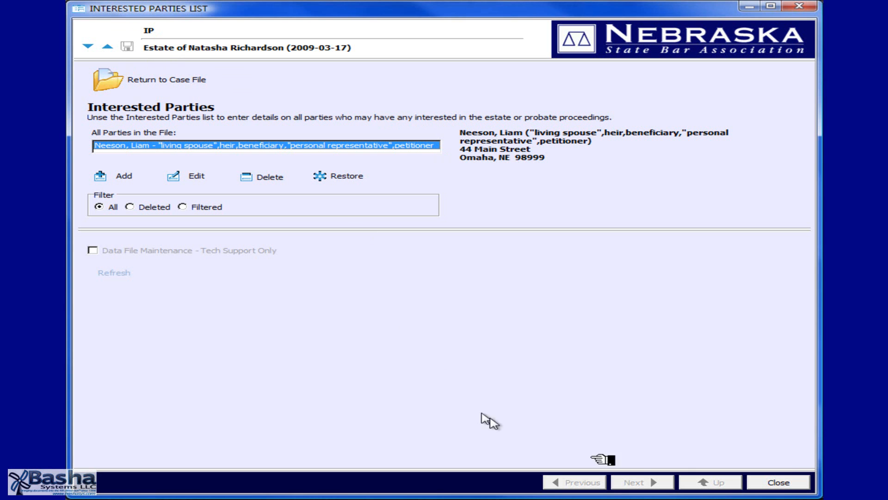
pyautogui.click(792, 484)
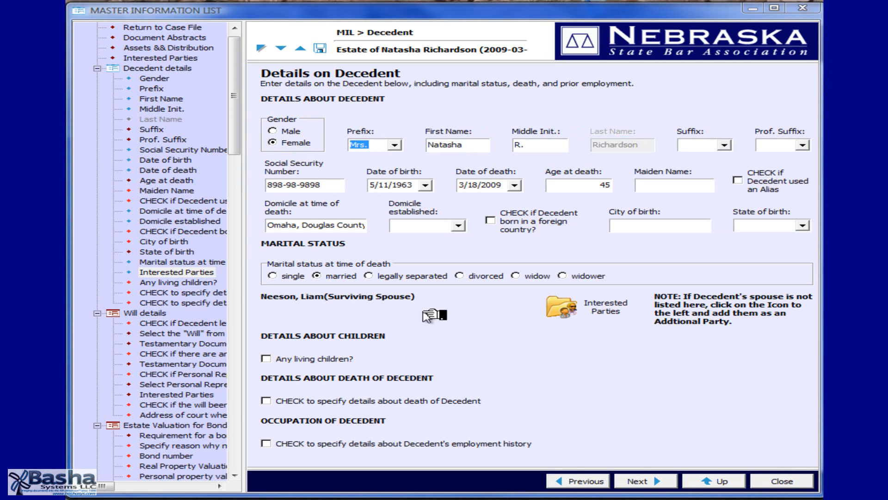
# Record that the decedent has living children and save both children as interested parties in the file.
pyautogui.click(387, 365)
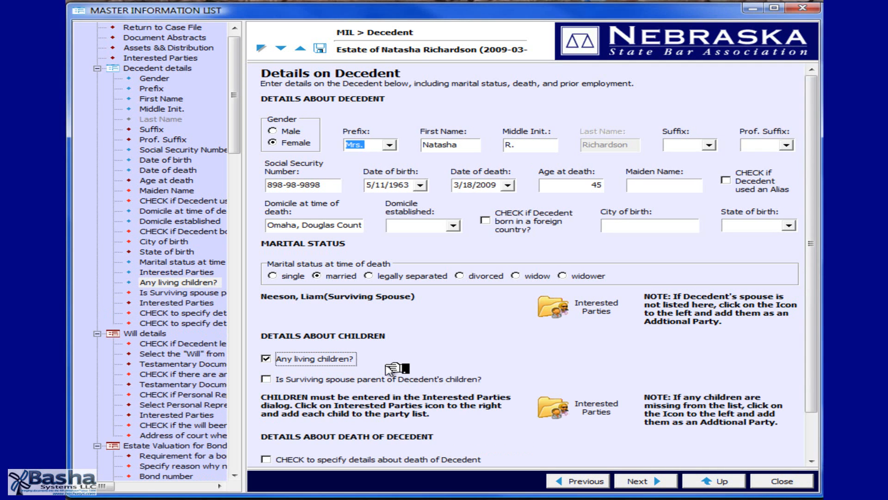
pyautogui.click(537, 380)
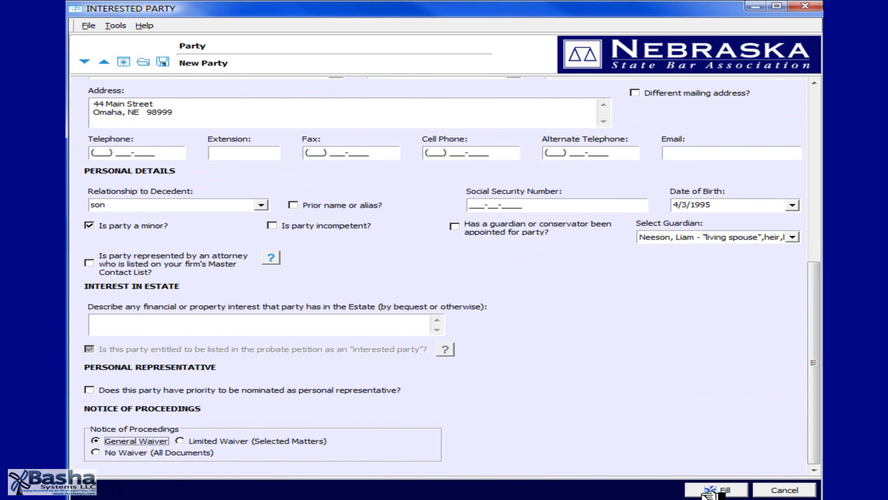
pyautogui.click(715, 489)
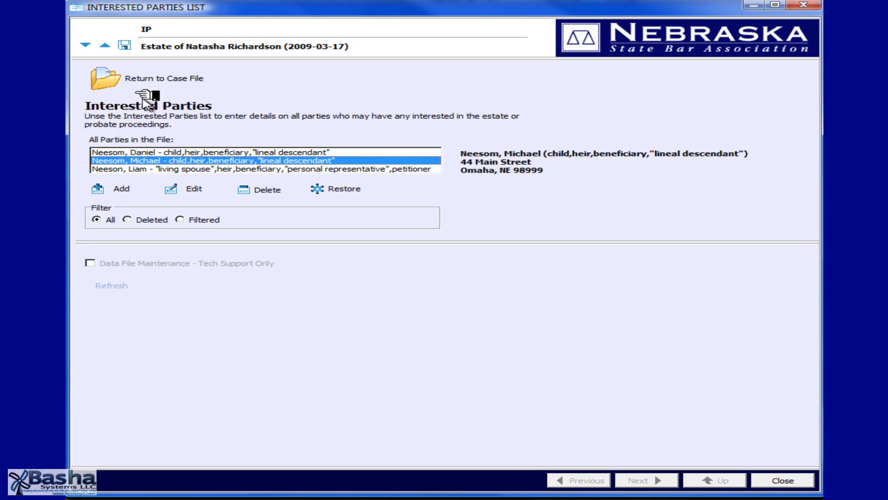
pyautogui.click(124, 45)
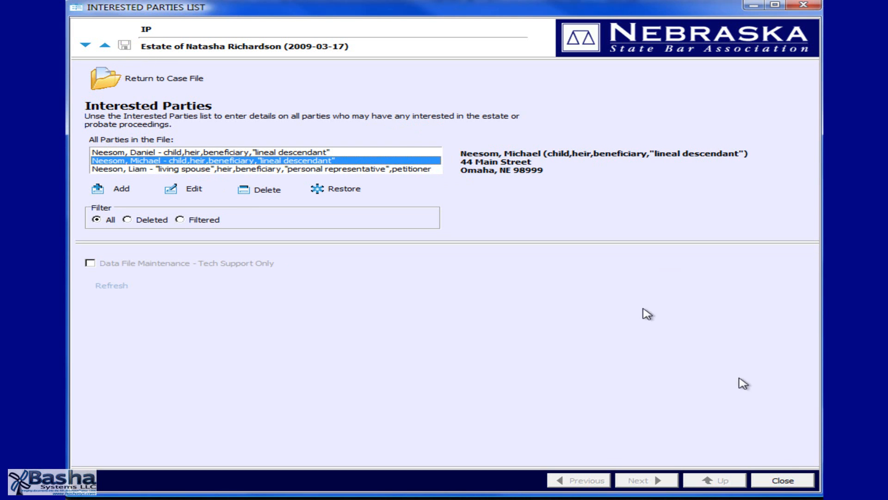
pyautogui.click(781, 477)
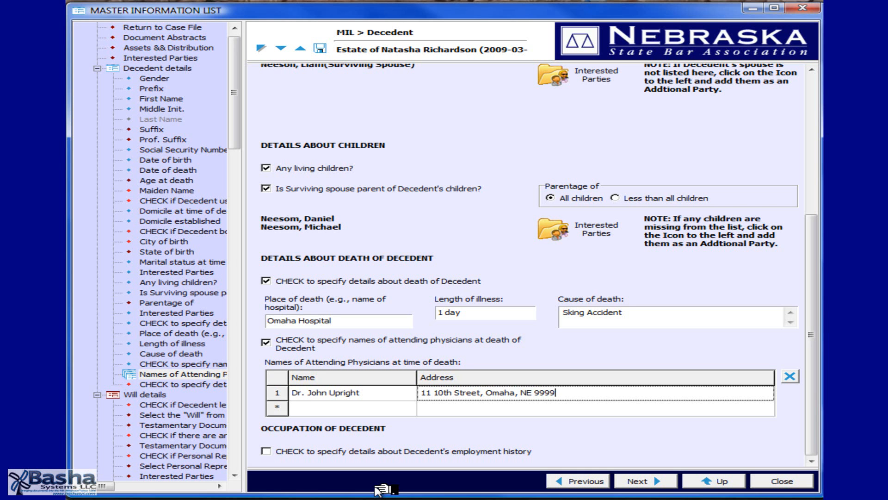
# Record in the will details that the decedent left a will, and open the Testamentary Documents list.
pyautogui.press('pagedown')
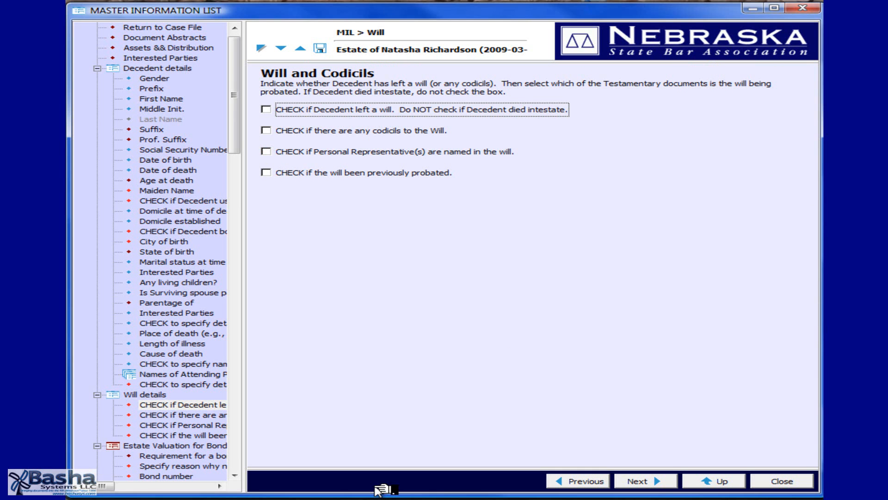
pyautogui.press('space')
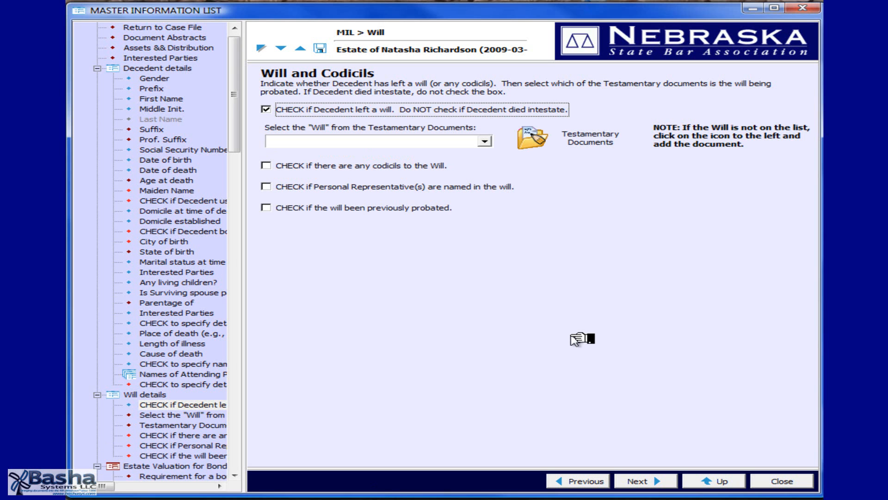
pyautogui.press('Tab')
pyautogui.press('Return')
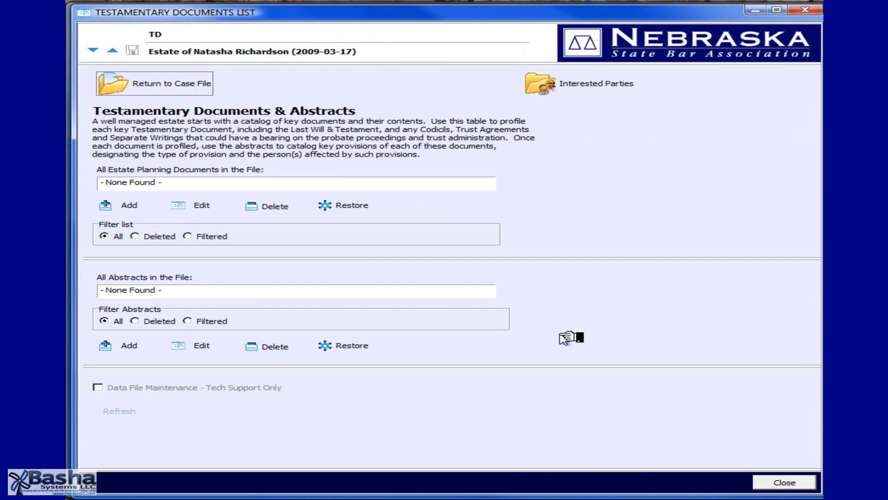
# Add the decedent's Last Will & Testament, executed 4/3/1997 in Omaha, Douglas County, with details of two minor children and charitable bequests, marked self-proving.
pyautogui.press('Return')
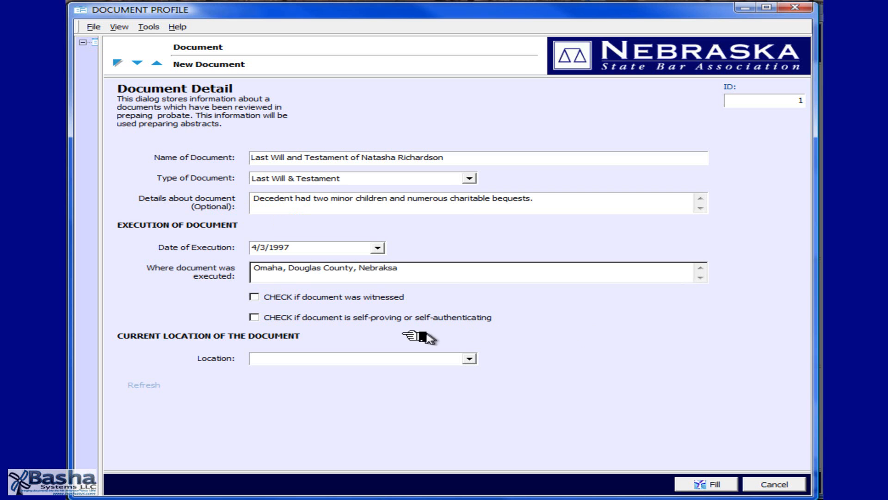
pyautogui.click(260, 318)
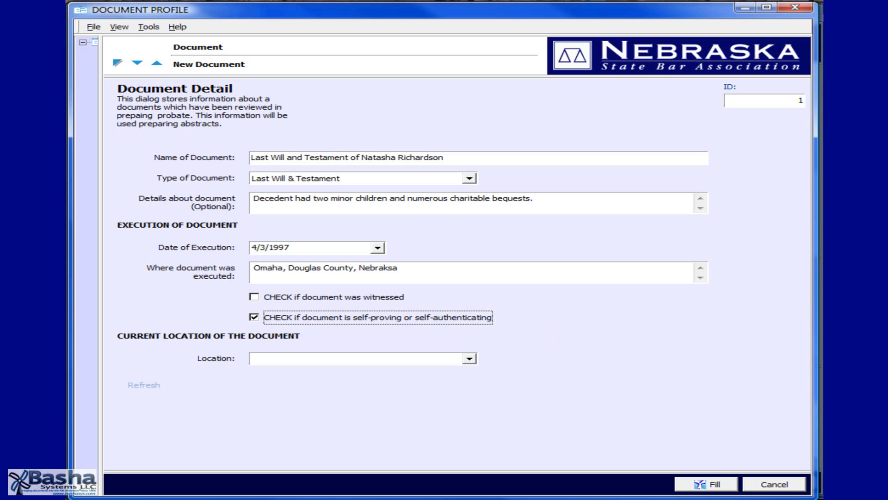
pyautogui.press('Tab')
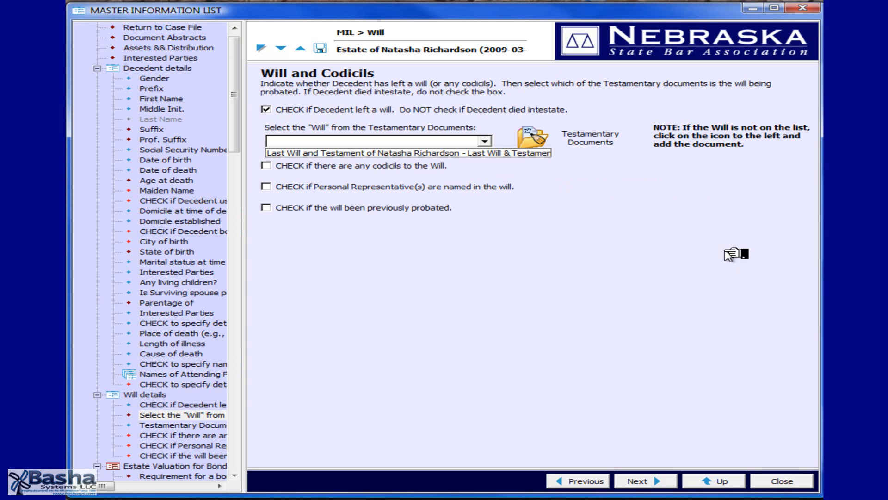
# Choose the decedent's Last Will and Testament as the will, and select the surviving spouse as the personal representative named in it.
pyautogui.click(491, 153)
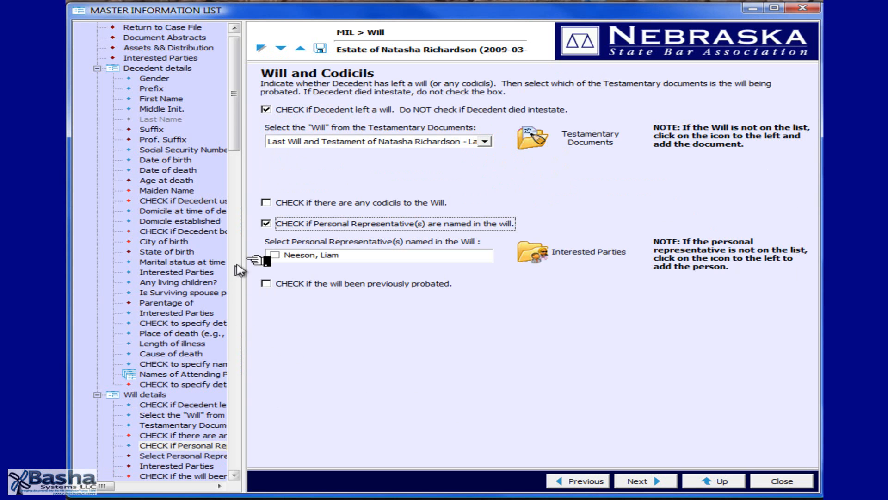
pyautogui.click(275, 257)
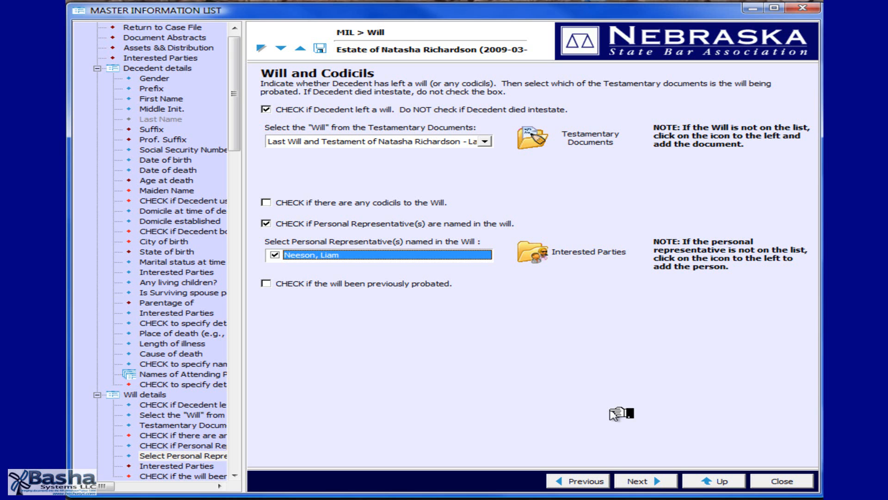
# Require a numbered bond, estimate real property at $2,000,000 and personal property at $500,000, match the bond to the total estate value, and set its cost to $2,000.
pyautogui.click(646, 481)
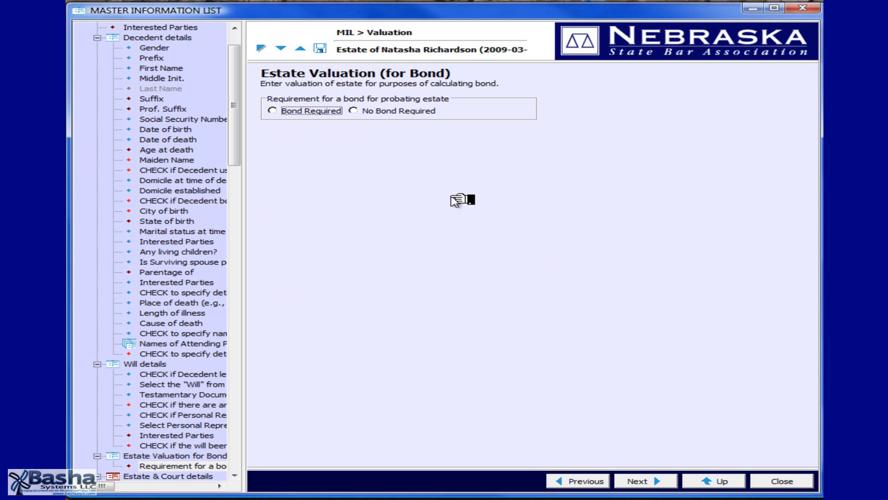
pyautogui.click(309, 126)
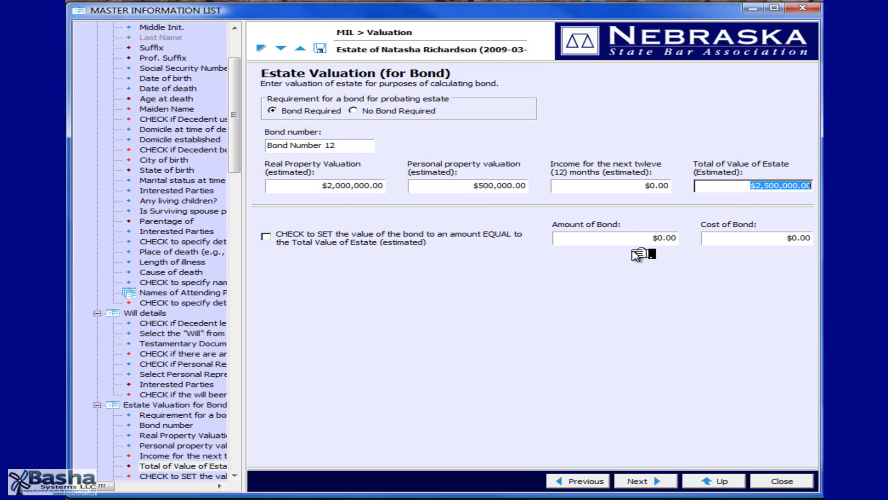
pyautogui.click(298, 239)
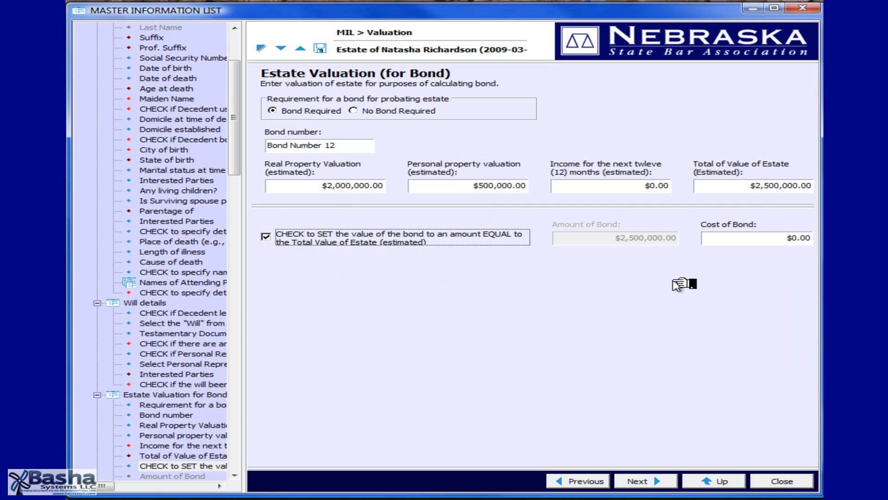
pyautogui.click(786, 238)
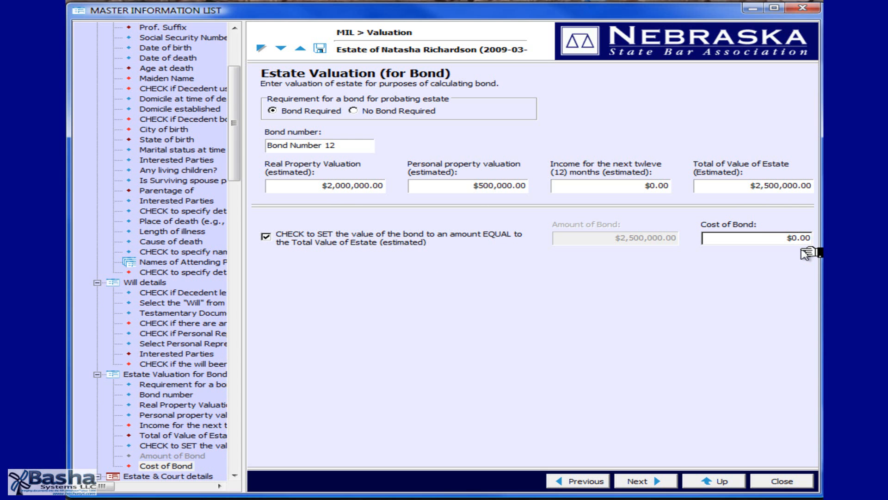
pyautogui.press('Tab')
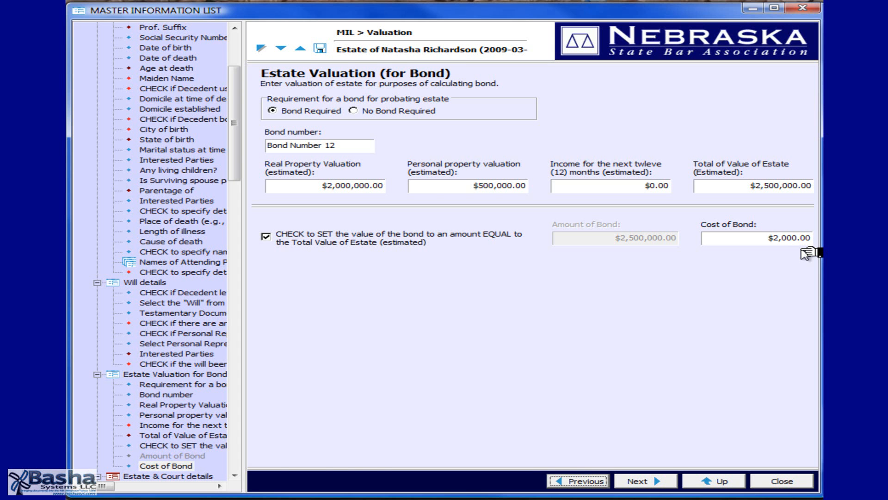
# Set the probate court's county to Douglas and base the venue on the decedent being a domiciliary of the county, leaving the judge blank.
pyautogui.press('pagedown')
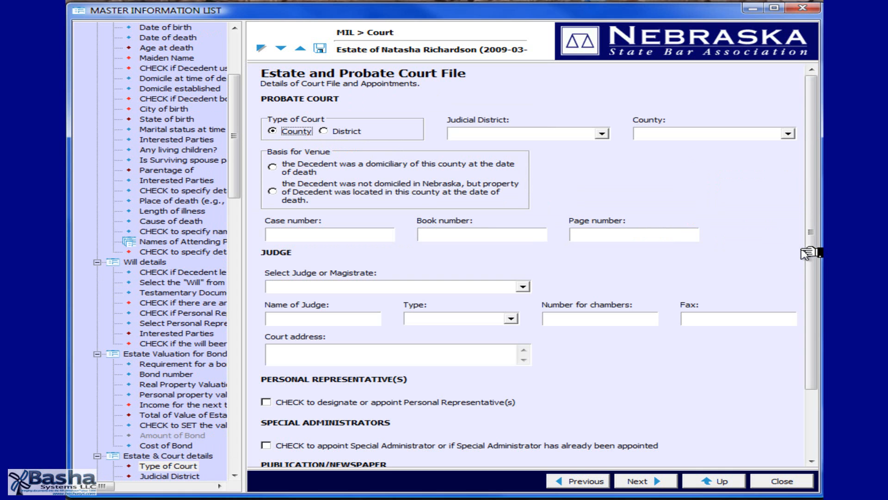
pyautogui.press('Tab')
pyautogui.press('Tab')
pyautogui.write('Douglas')
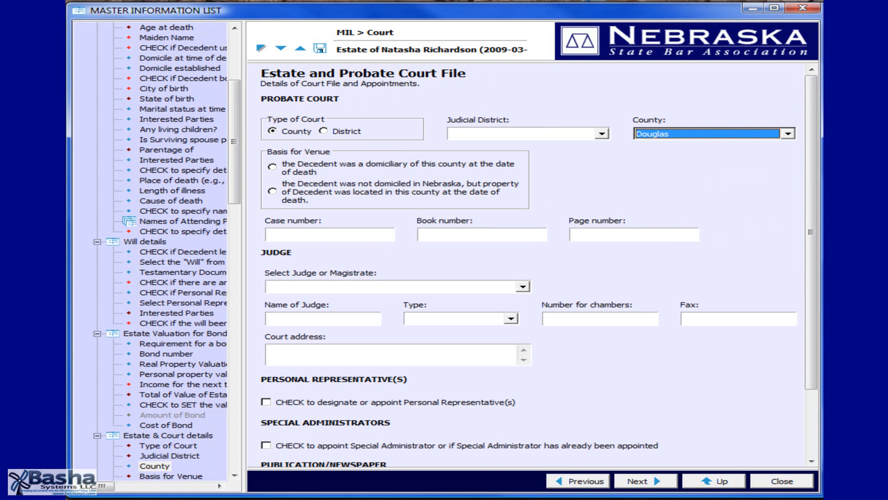
pyautogui.click(319, 168)
pyautogui.click(448, 291)
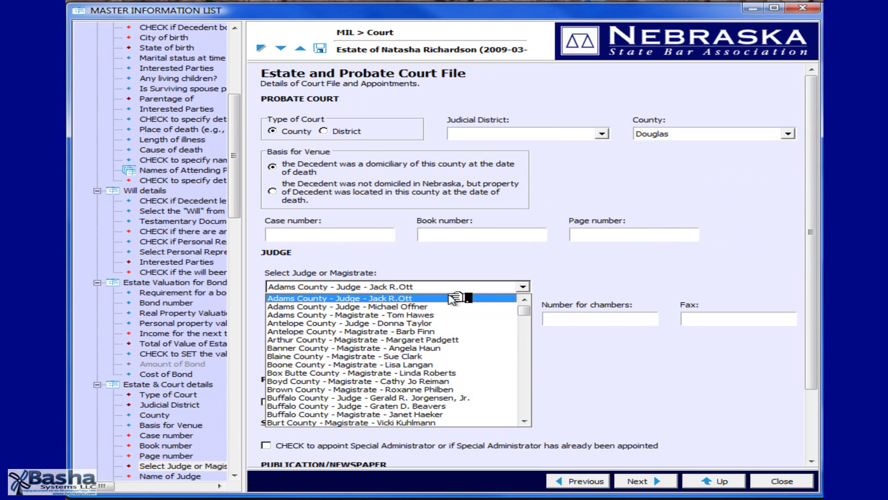
pyautogui.click(449, 297)
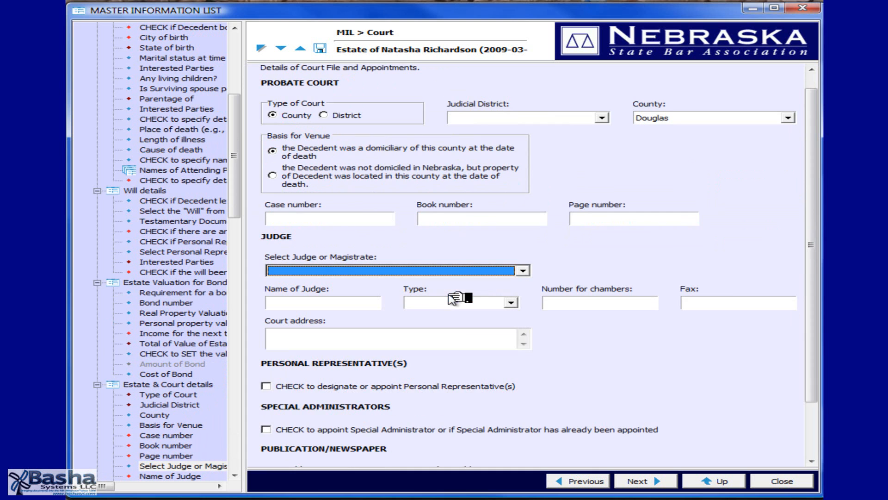
# Designate the surviving spouse as personal representative, set first publication to 3/19/2009 in the Omaha World Herald, and save.
pyautogui.click(442, 387)
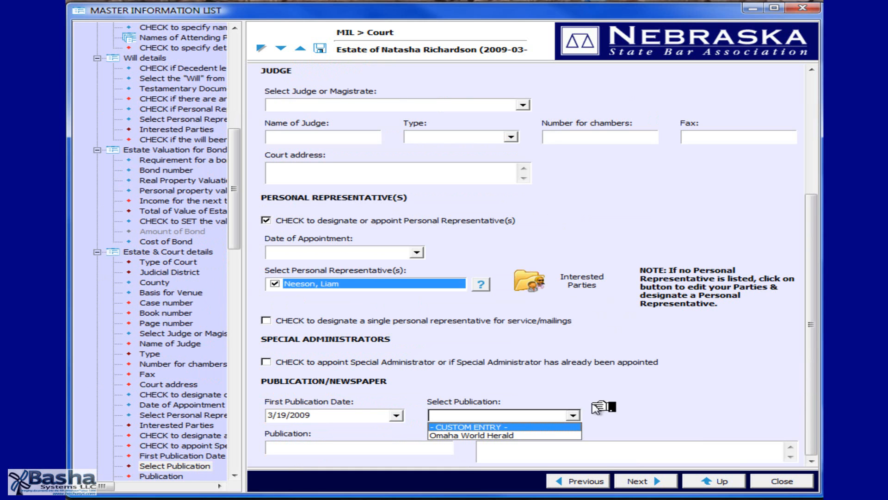
pyautogui.click(579, 411)
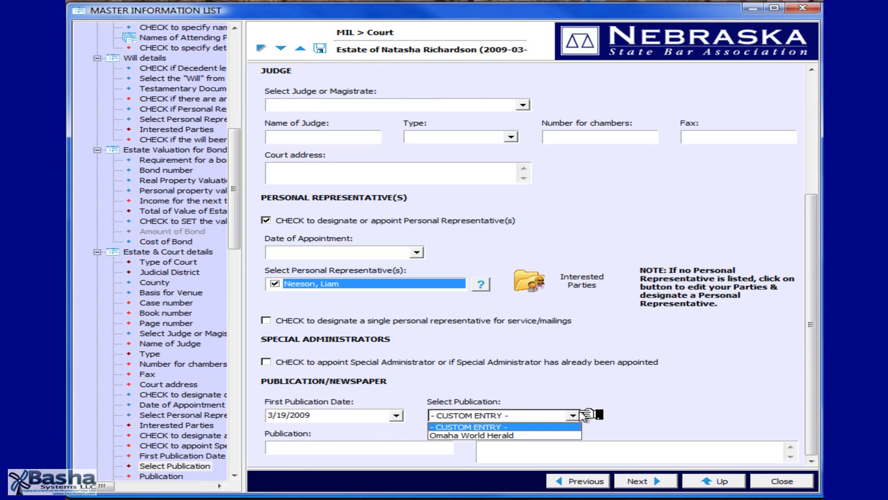
pyautogui.click(517, 434)
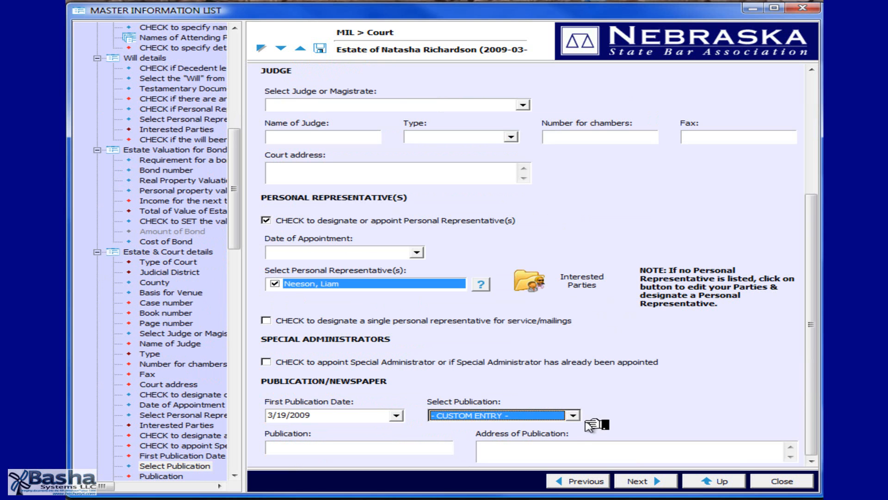
pyautogui.click(573, 415)
pyautogui.click(564, 436)
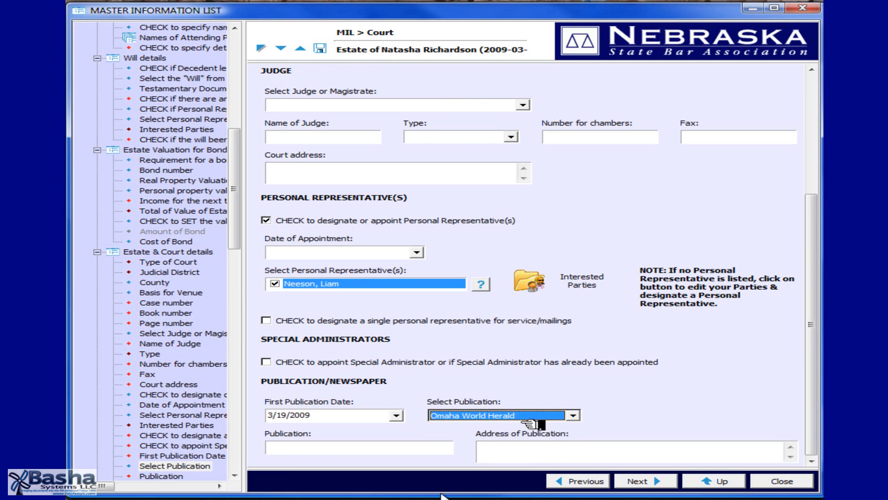
pyautogui.click(391, 445)
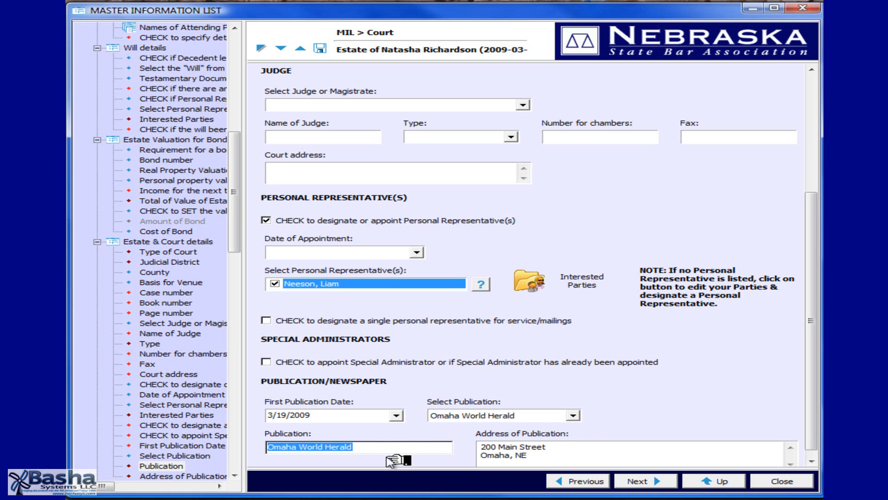
pyautogui.click(320, 48)
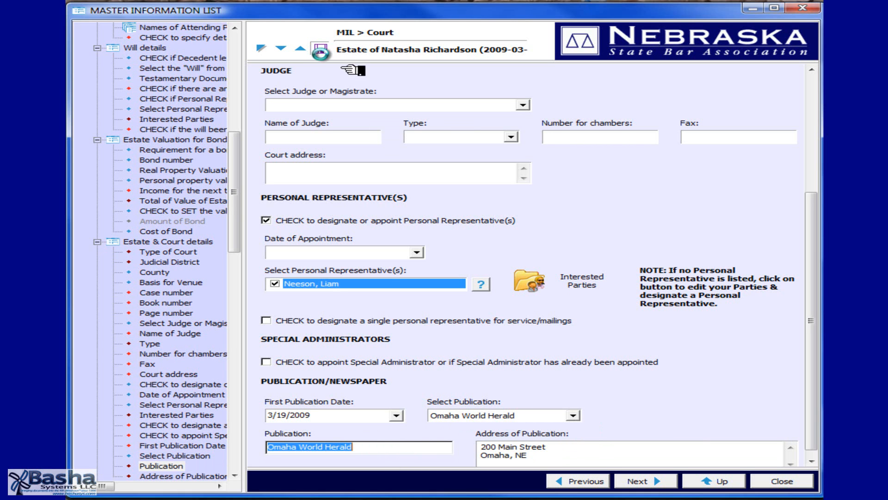
# Record a decedent-owned Mutual of Omaha policy with $1,000,000 net proceeds, the spouse and one child as beneficiaries, and proof of claim filed.
pyautogui.click(659, 483)
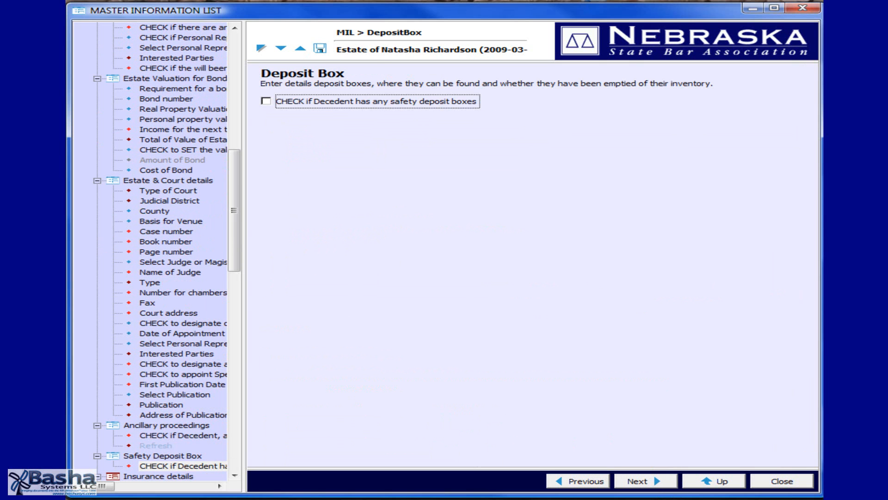
pyautogui.click(647, 481)
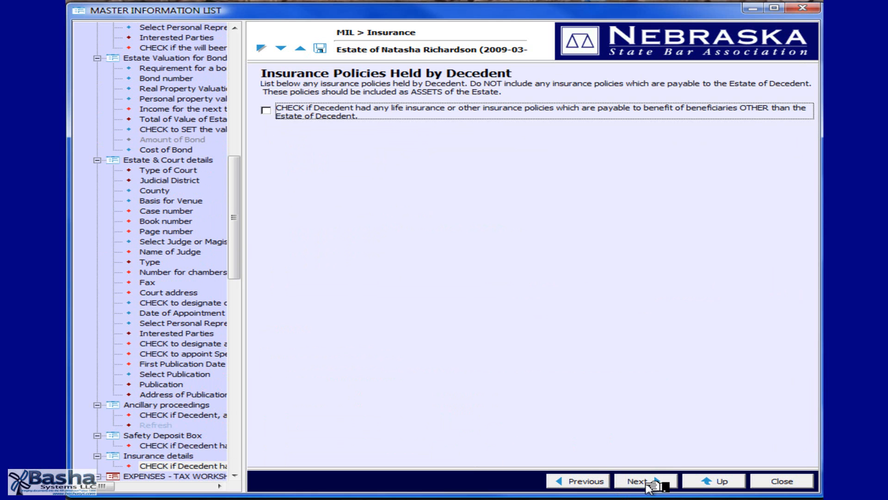
pyautogui.press('space')
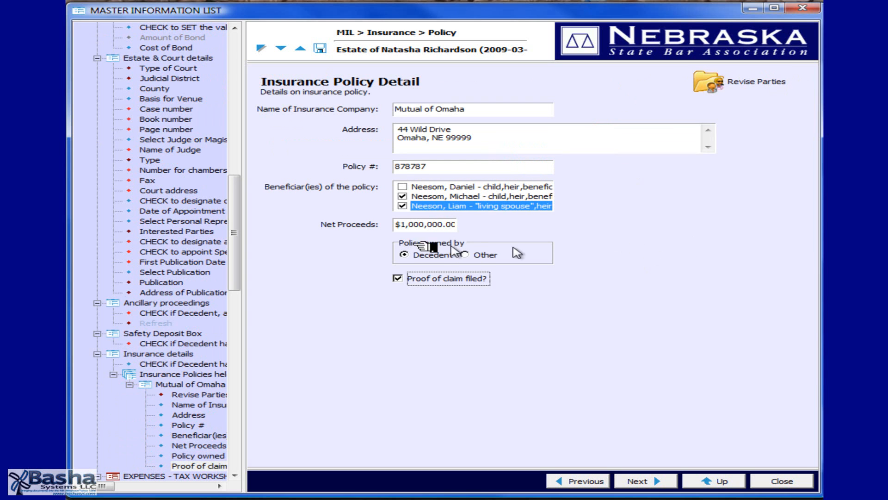
pyautogui.click(714, 482)
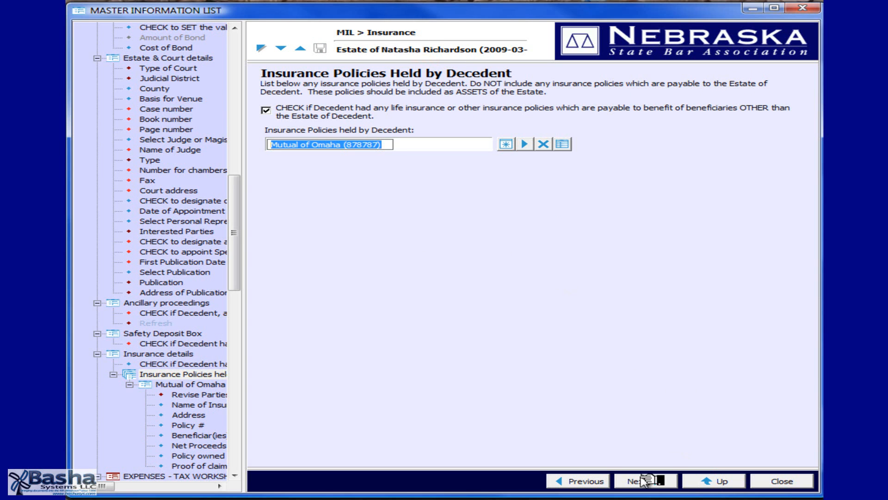
# Itemize the funeral expenses as $5,000 for the mortuary and $1,500 for the grave, with the name of each company.
pyautogui.click(649, 482)
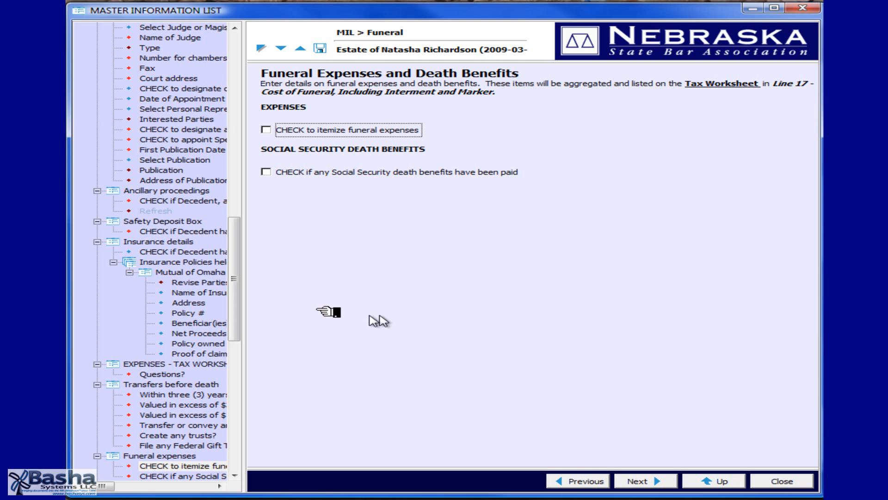
pyautogui.click(266, 130)
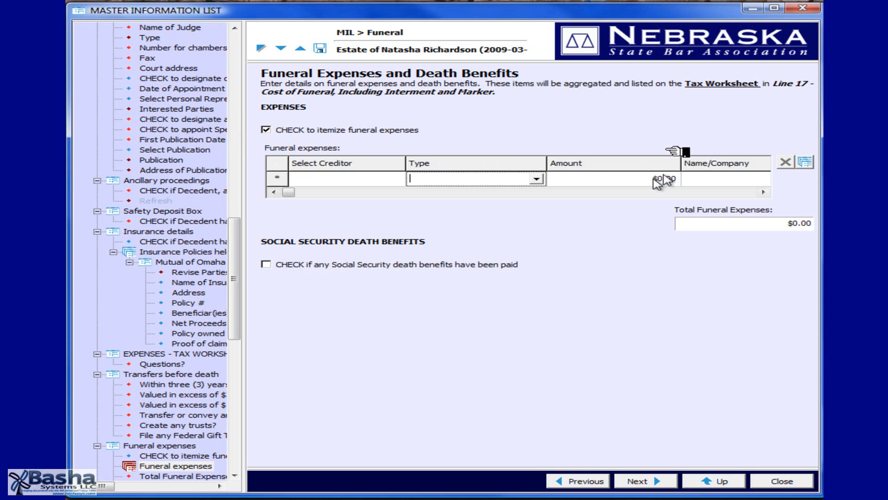
pyautogui.click(536, 181)
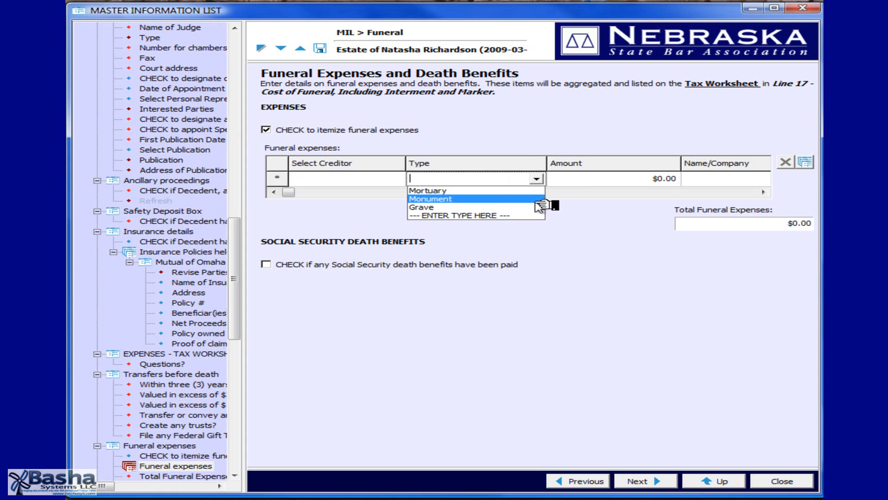
pyautogui.click(537, 191)
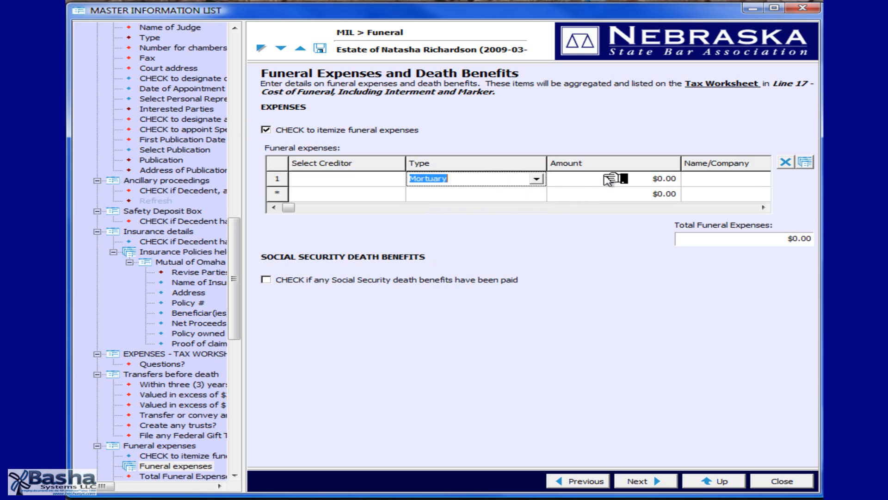
pyautogui.click(606, 179)
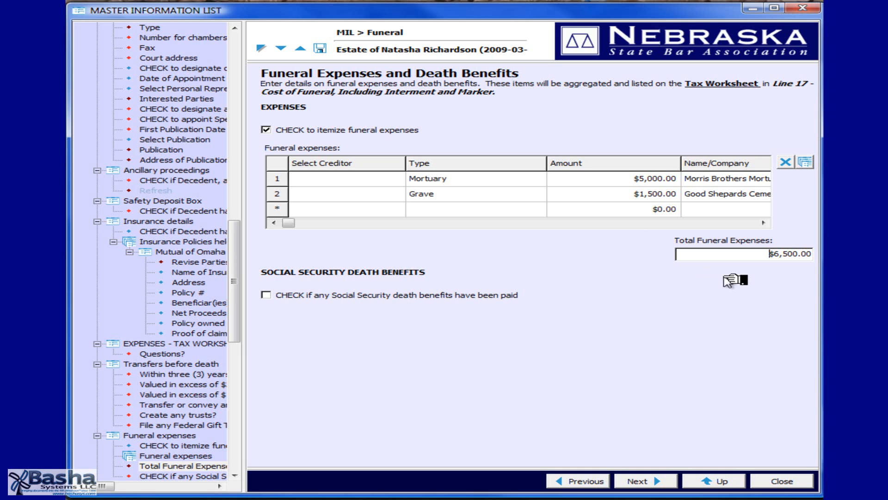
# Record a $300 Social Security death benefit paid to the surviving spouse, and save the funeral expenses.
pyautogui.press('Tab')
pyautogui.press('space')
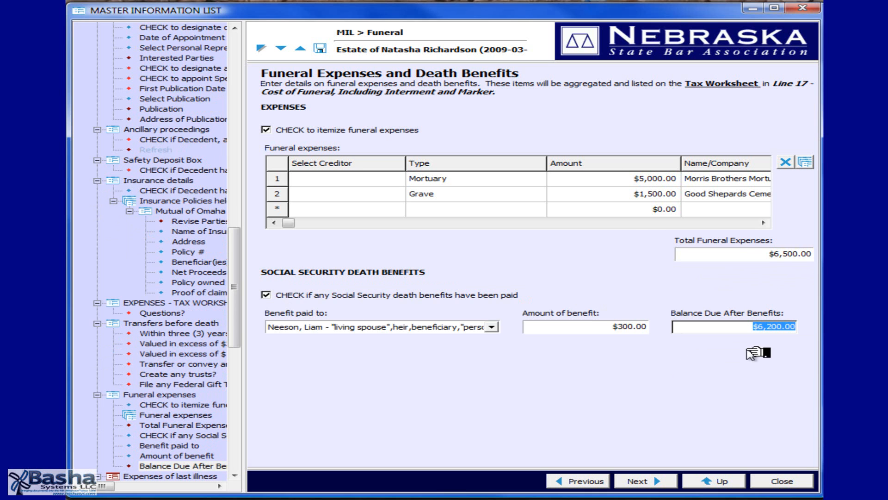
pyautogui.click(320, 47)
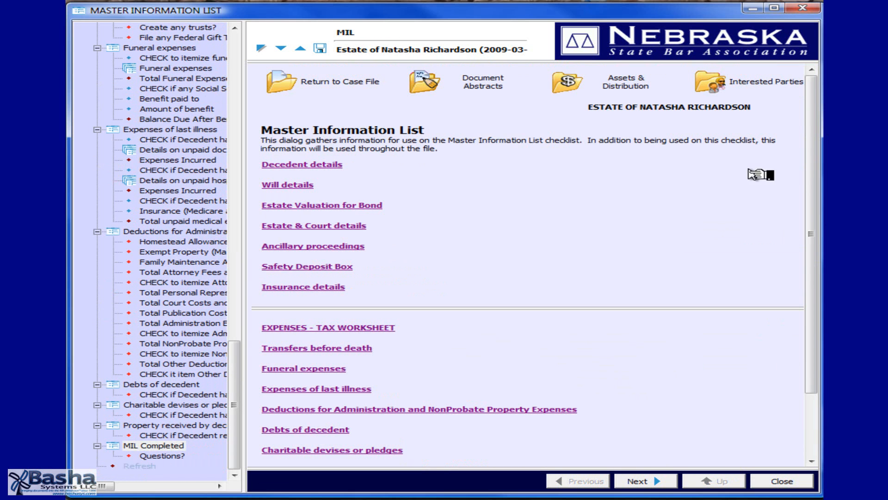
# Add the residence to the estate's assets as property valued at $600,000, with the decedent's spouse as sole joint tenant.
pyautogui.click(564, 95)
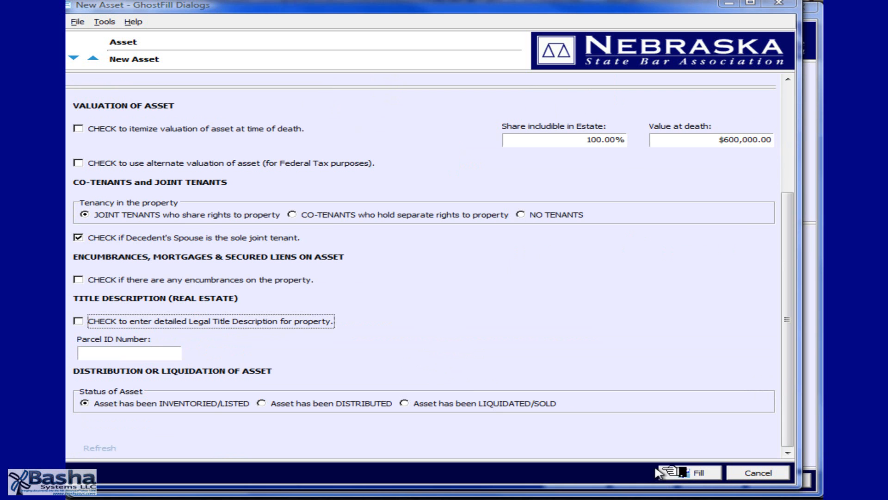
pyautogui.click(685, 475)
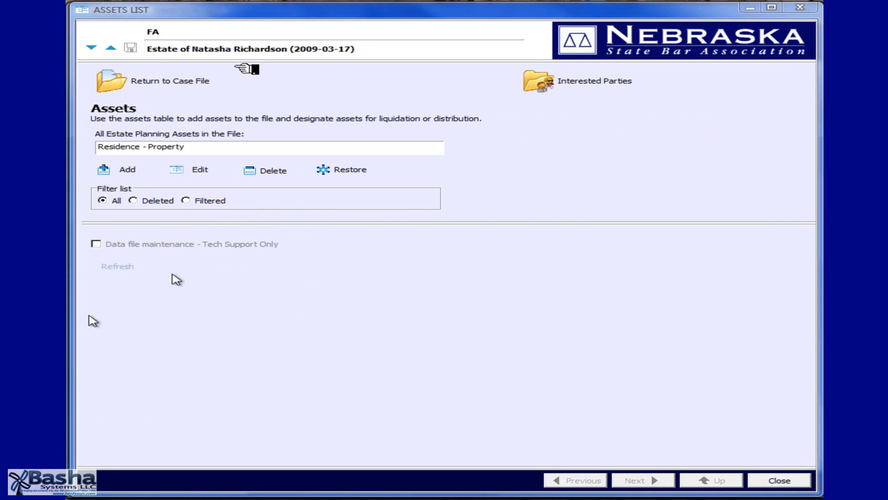
# Add a Savings Accounts cash asset on Schedule C, Douglas County, itemizing one $12,000 account, three $1,000 CDs and one $400,000 account, with no tenants.
pyautogui.click(133, 176)
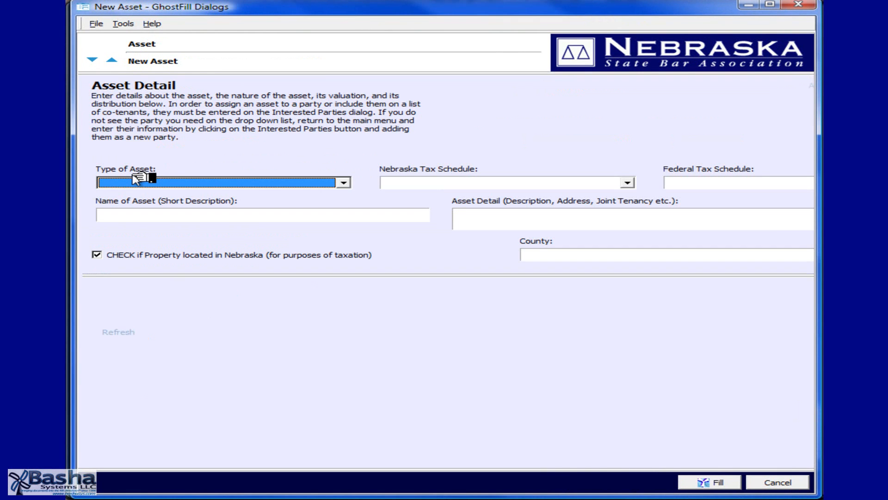
pyautogui.click(347, 184)
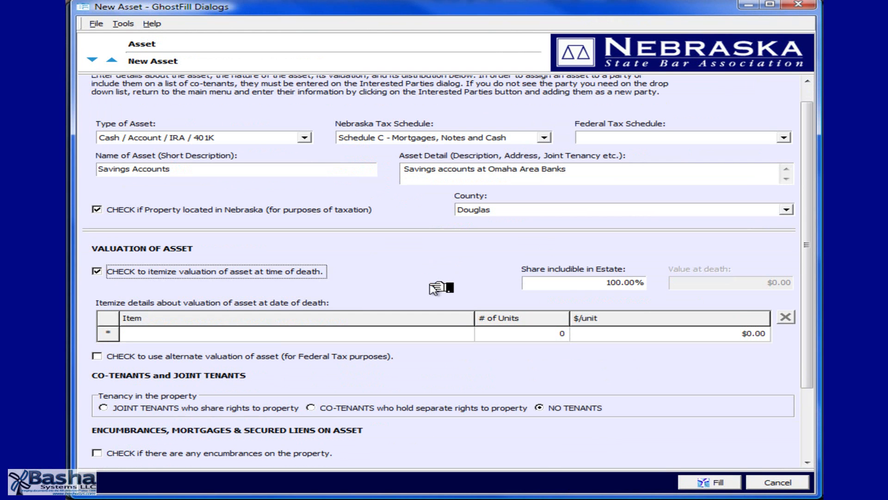
pyautogui.click(443, 328)
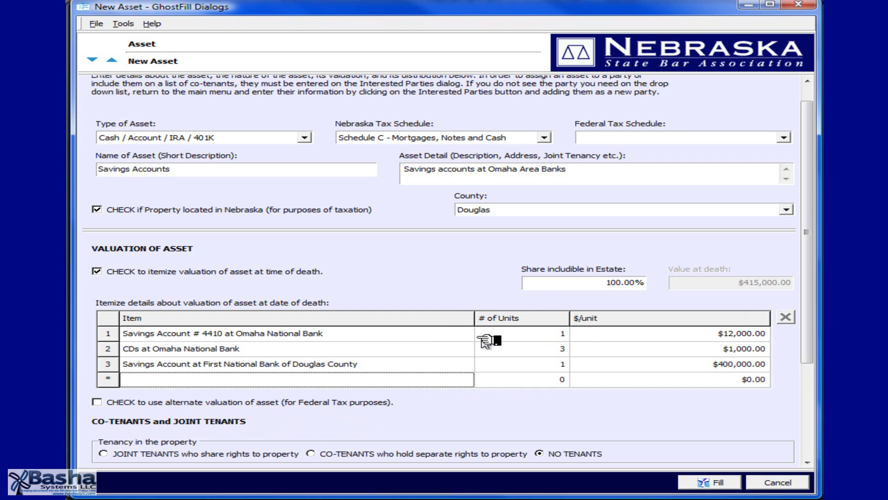
pyautogui.click(463, 337)
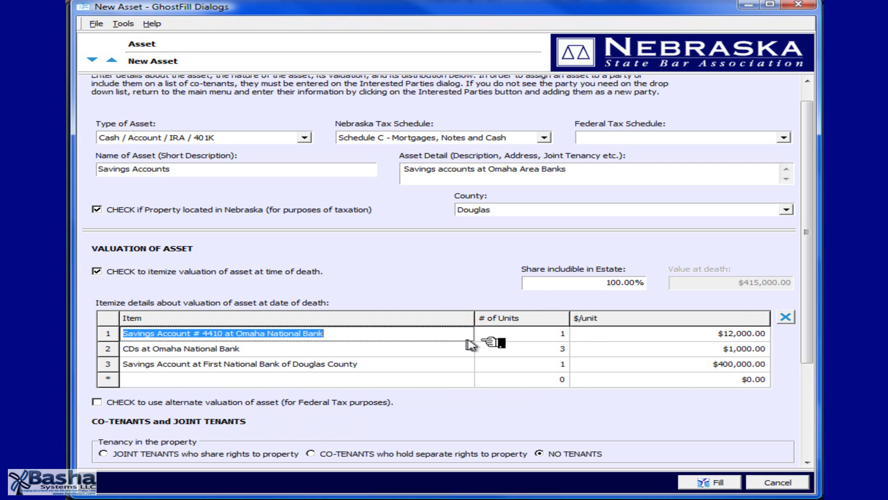
pyautogui.click(526, 336)
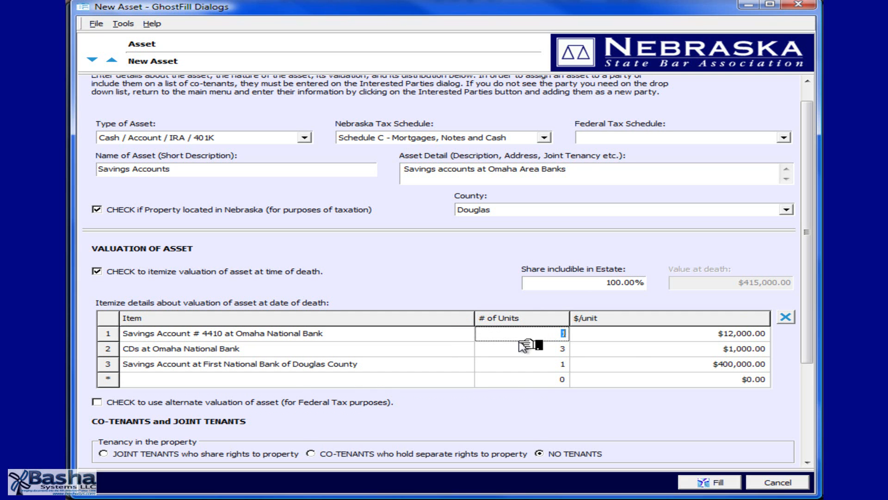
pyautogui.scroll(-5, 523, 345)
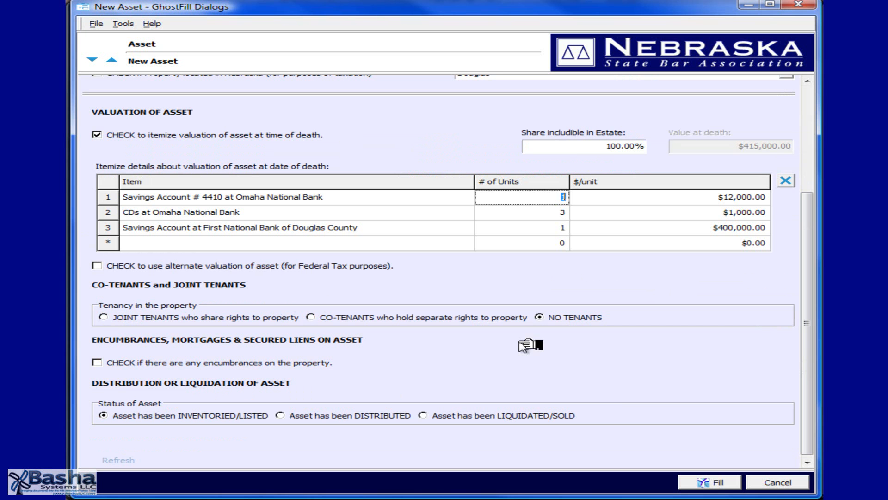
pyautogui.click(729, 485)
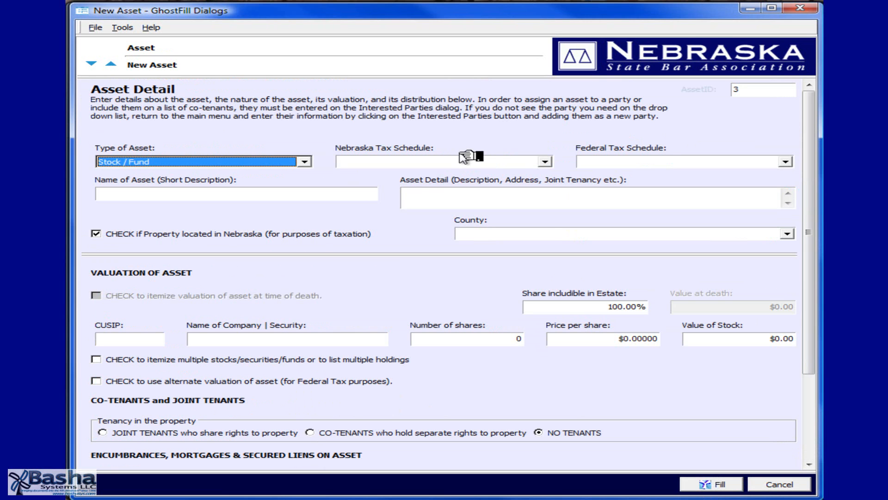
# Add a Stocks and Bonds asset held at JP Morgan Omaha on Schedule B, Douglas County, itemize its multiple holdings, and save the assets list.
pyautogui.click(481, 166)
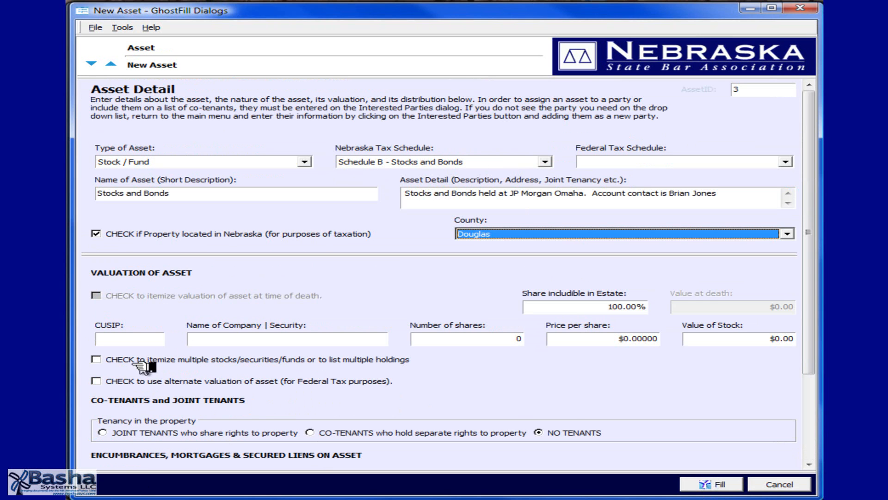
pyautogui.click(96, 360)
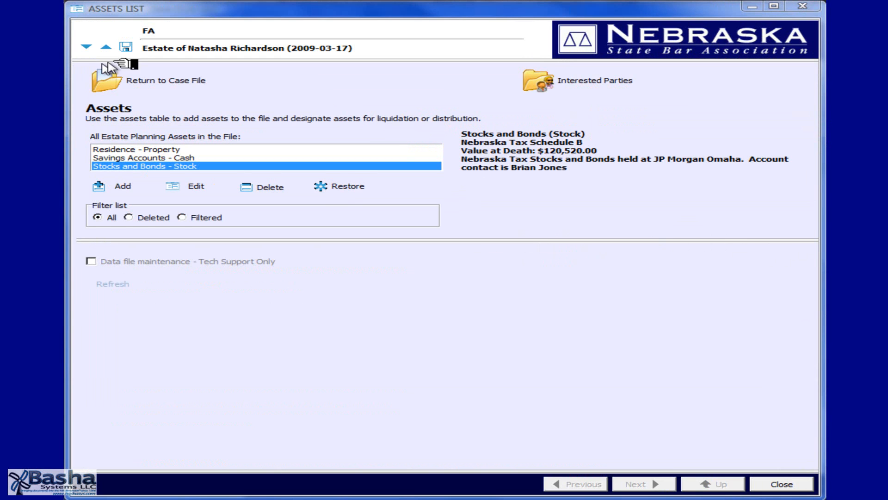
pyautogui.click(125, 46)
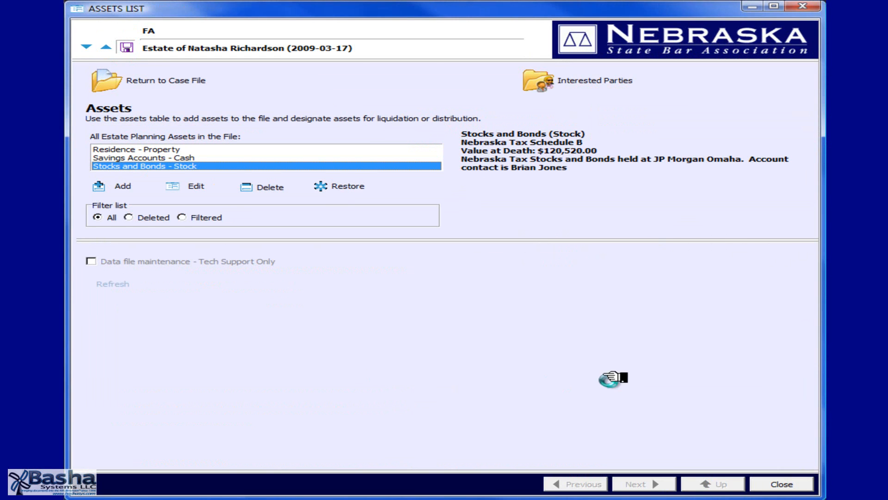
# Close the assets list, the Master Information List and the estate file to return to the Probate System templates.
pyautogui.click(795, 481)
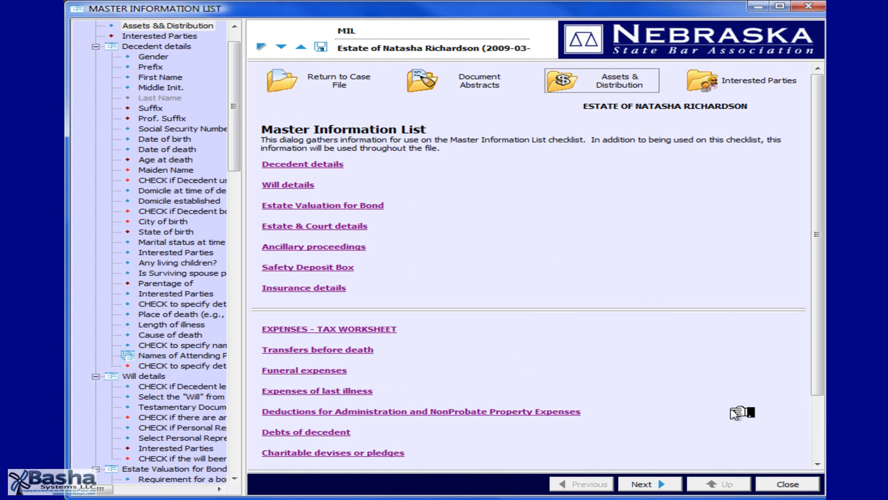
pyautogui.click(808, 484)
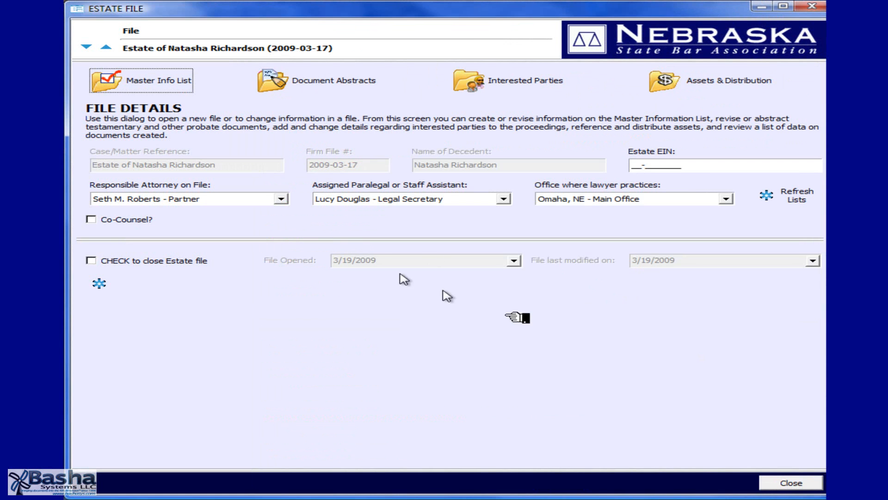
pyautogui.click(788, 483)
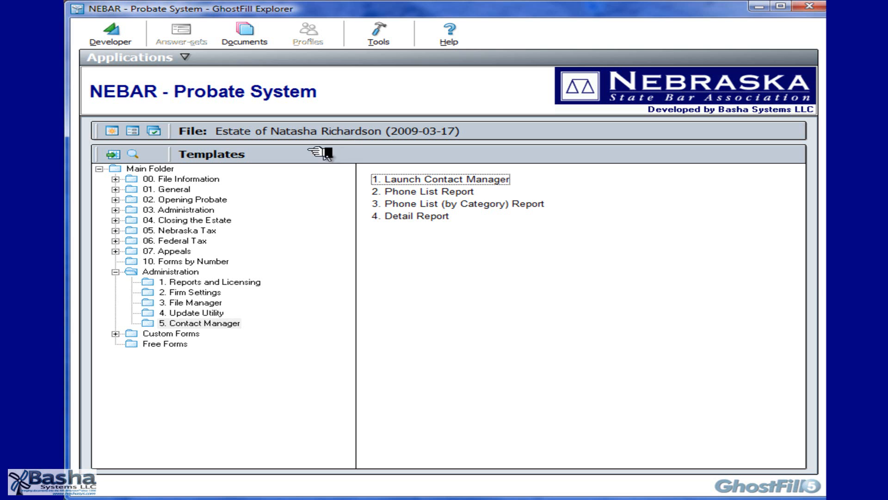
# Reopen the current estate file from the Probate System for editing.
pyautogui.click(141, 139)
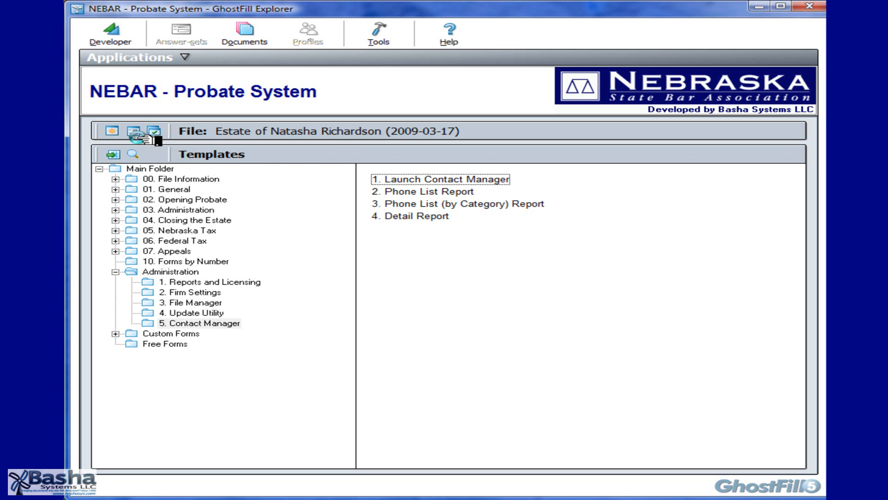